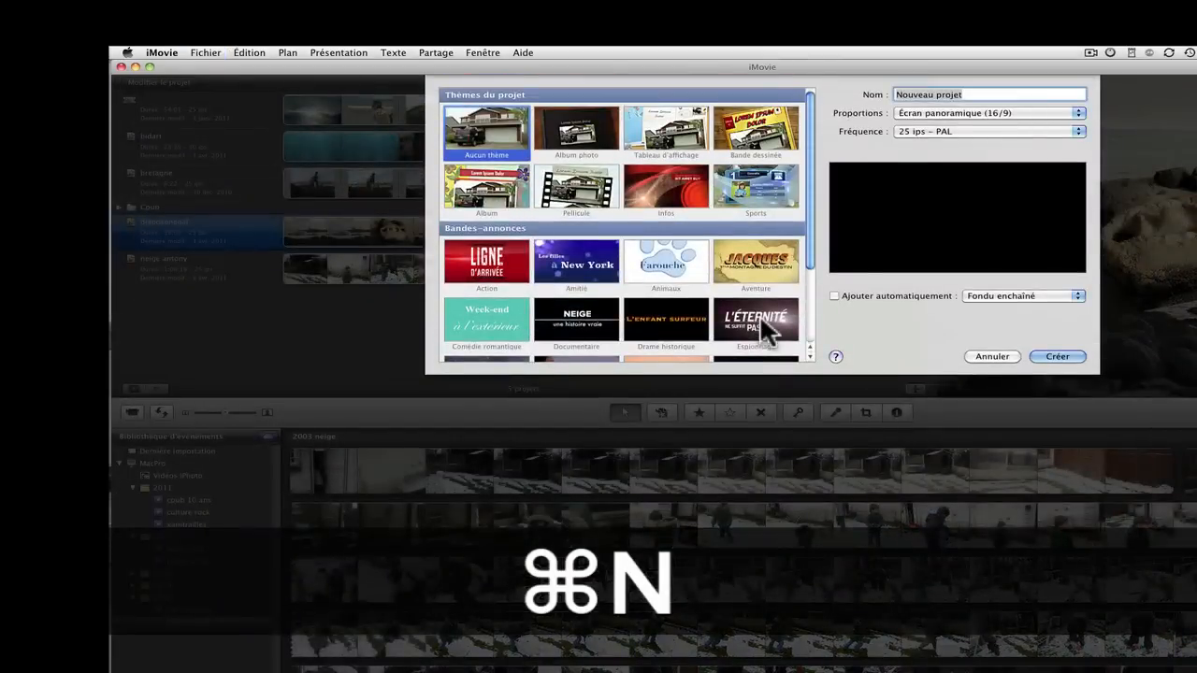
Step: Create a new project named "musique" with no theme, Standard (4/3) proportions and a 25 ips – PAL frame rate
type("mu")
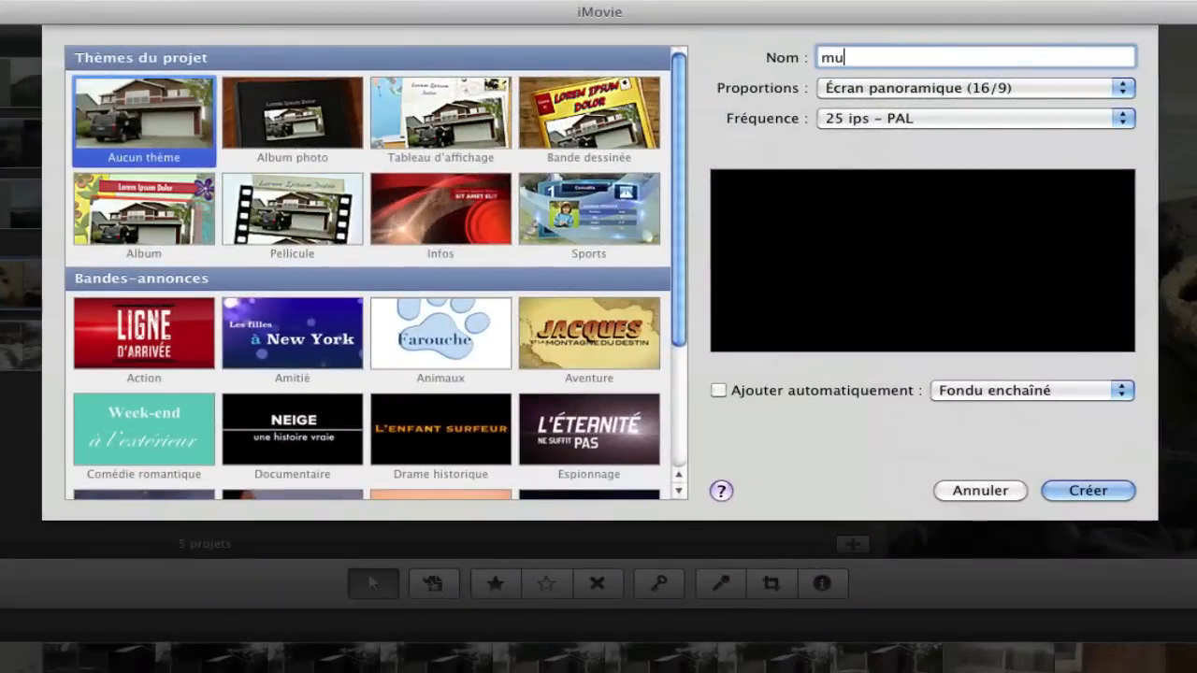
type("sique")
left_click(1119, 81)
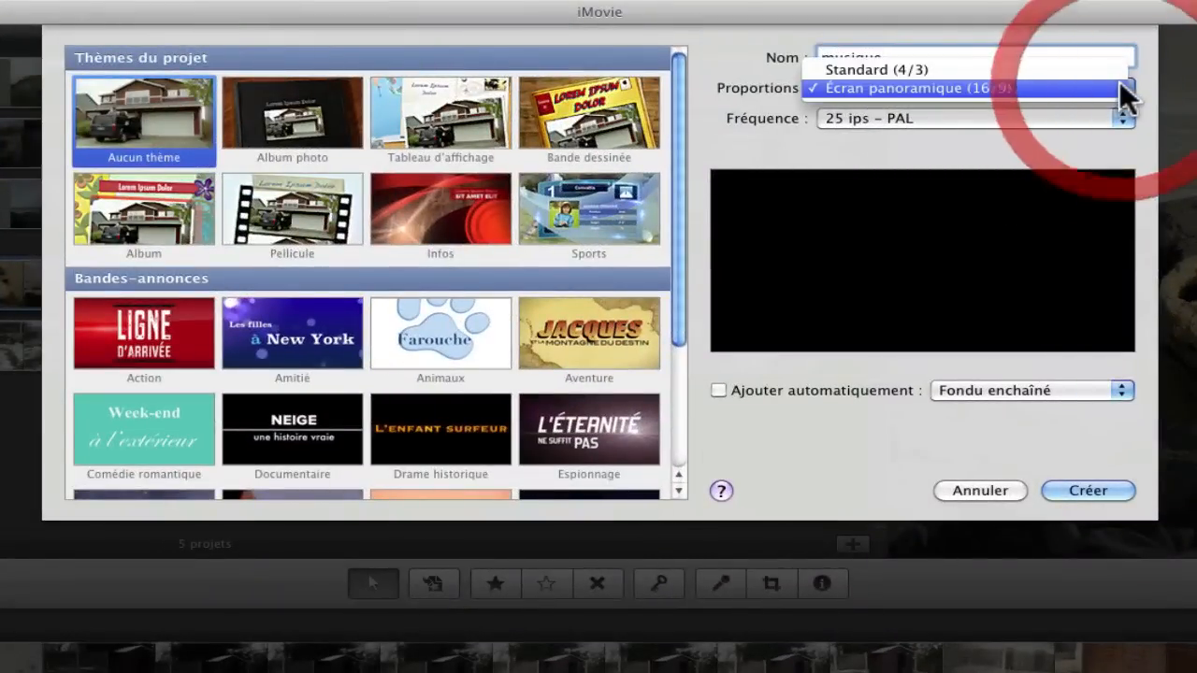
left_click(944, 63)
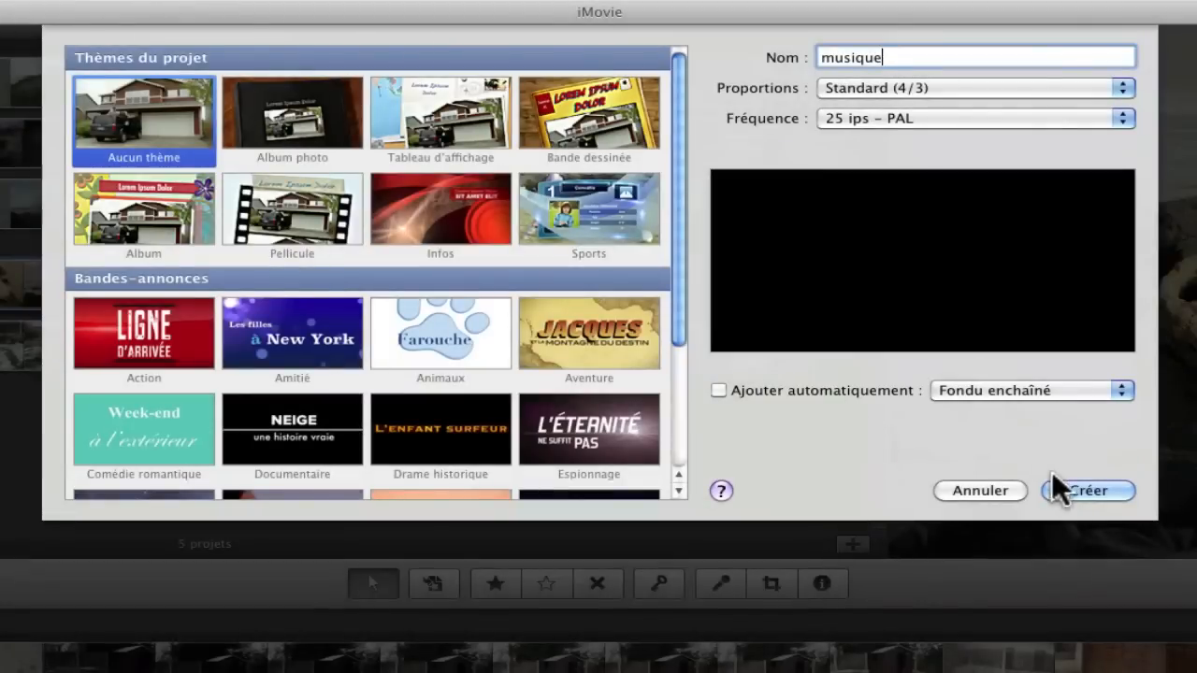
left_click(1073, 490)
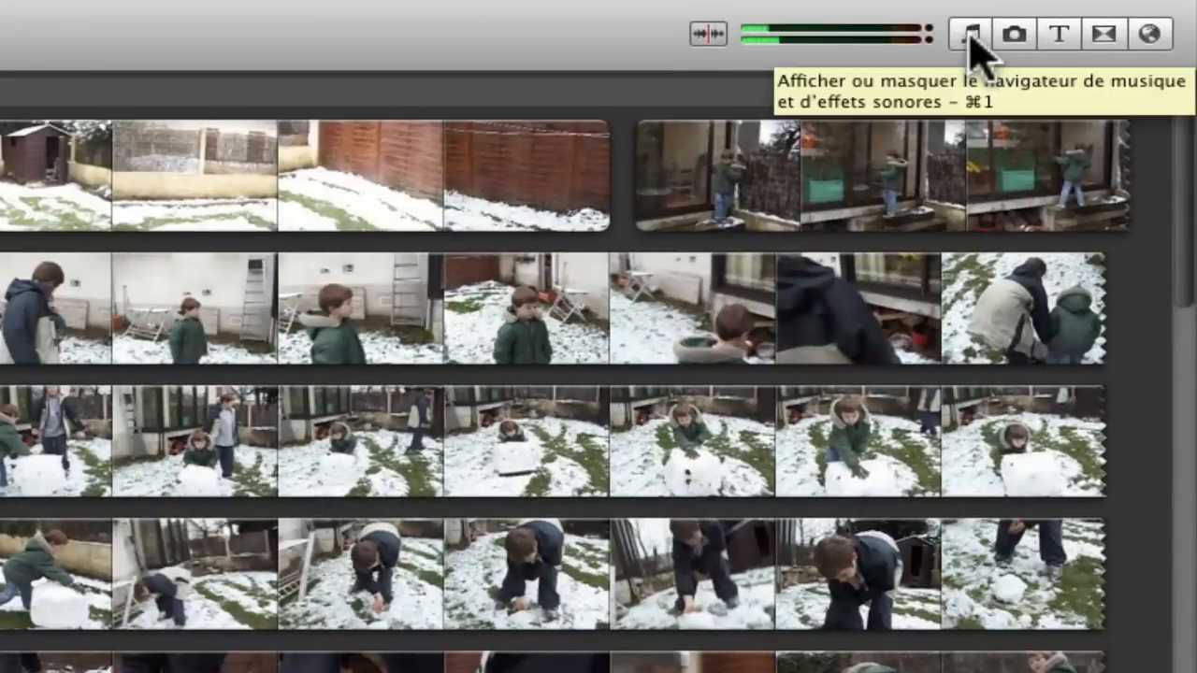
Step: Add a song from the iTunes music library to the empty project as background music
left_click(969, 37)
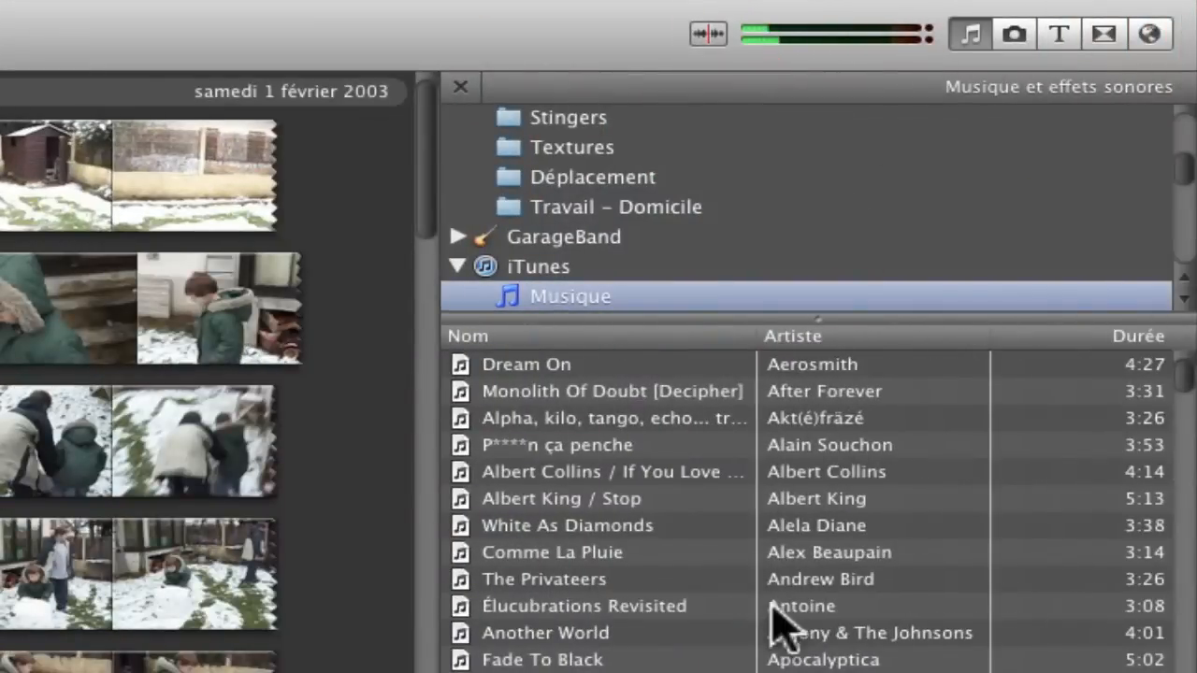
left_click_drag(1190, 383, 1187, 666)
left_click_drag(458, 497, 2, 493)
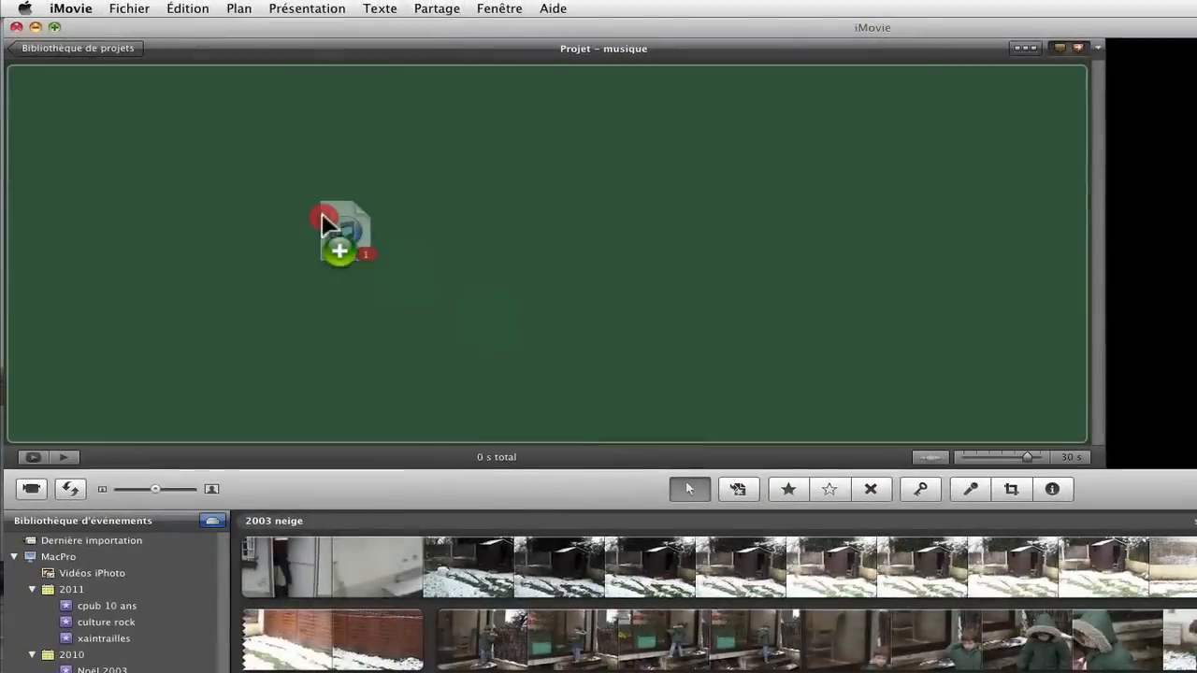
left_click_drag(324, 215, 65, 111)
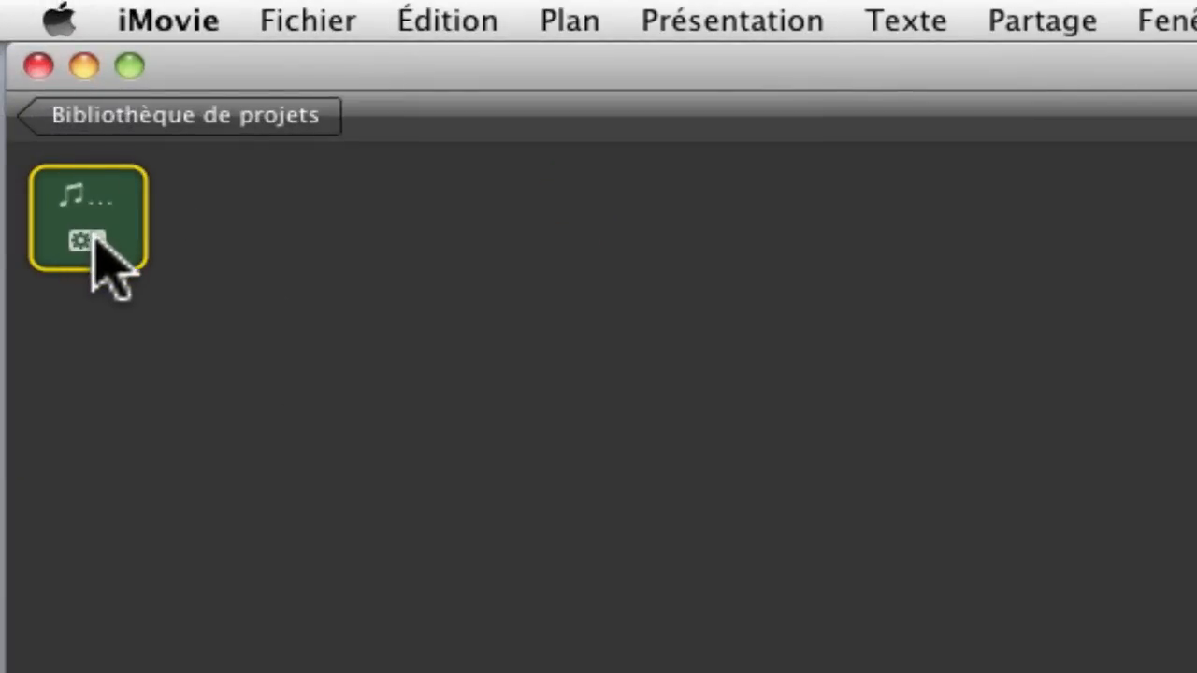
Step: Open the background music clip in the clip trimmer and play back its quiet opening
left_click(89, 245)
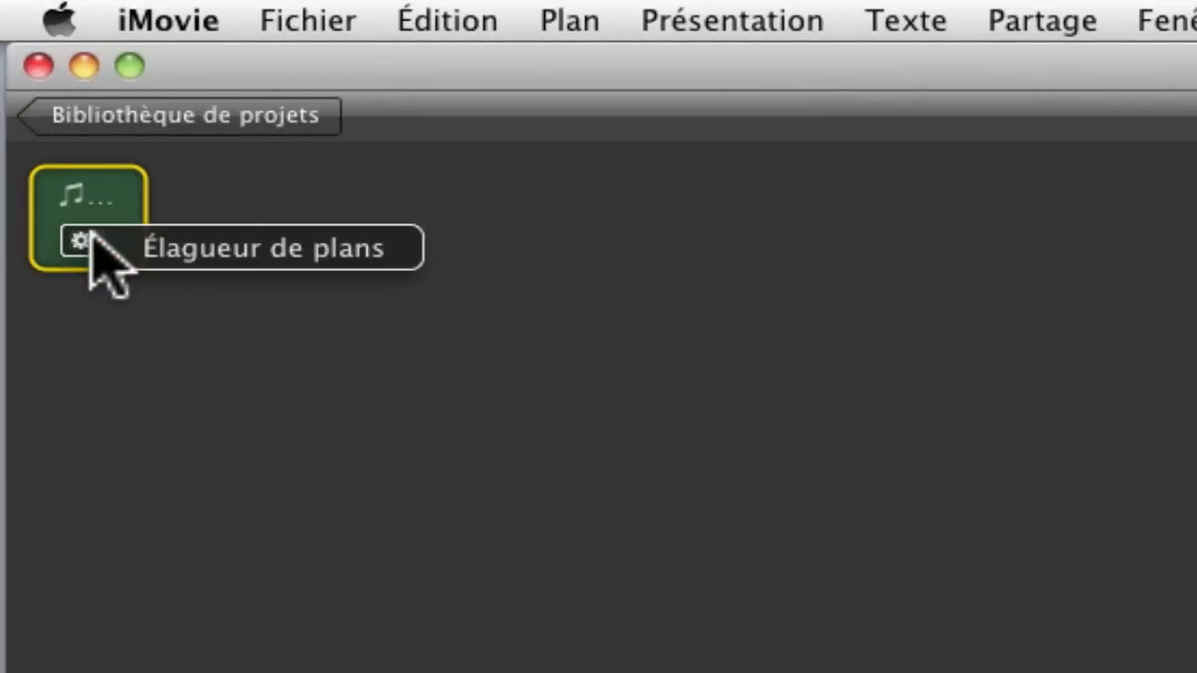
left_click(190, 245)
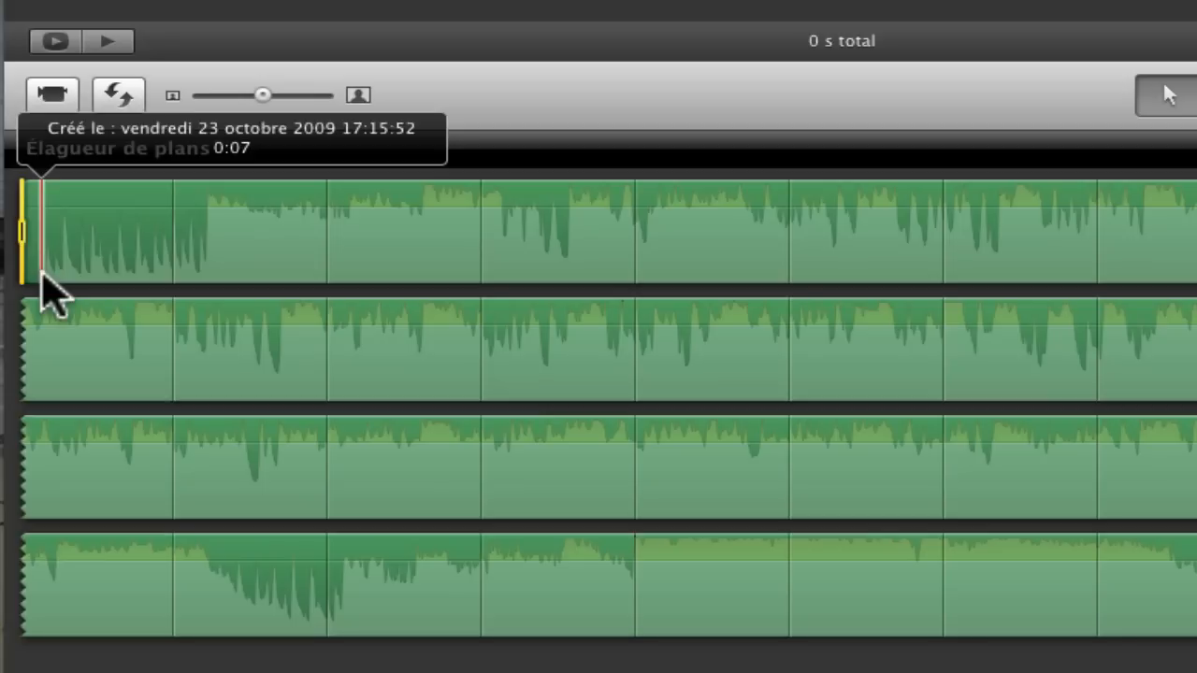
key("space")
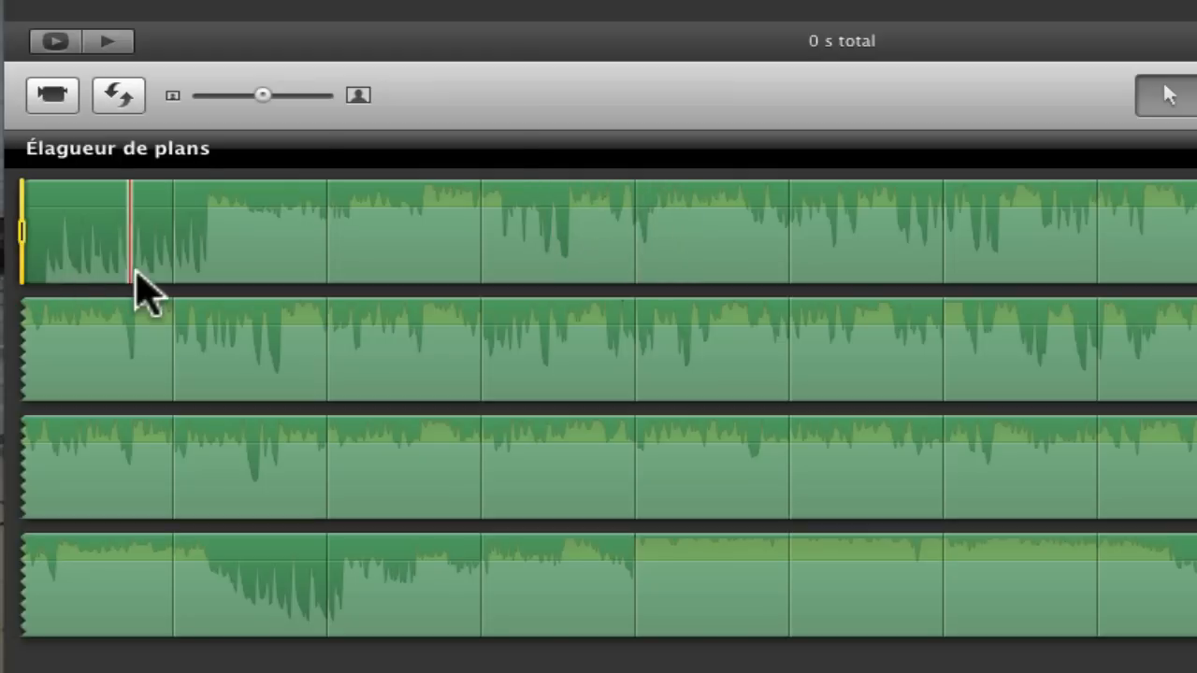
key("space")
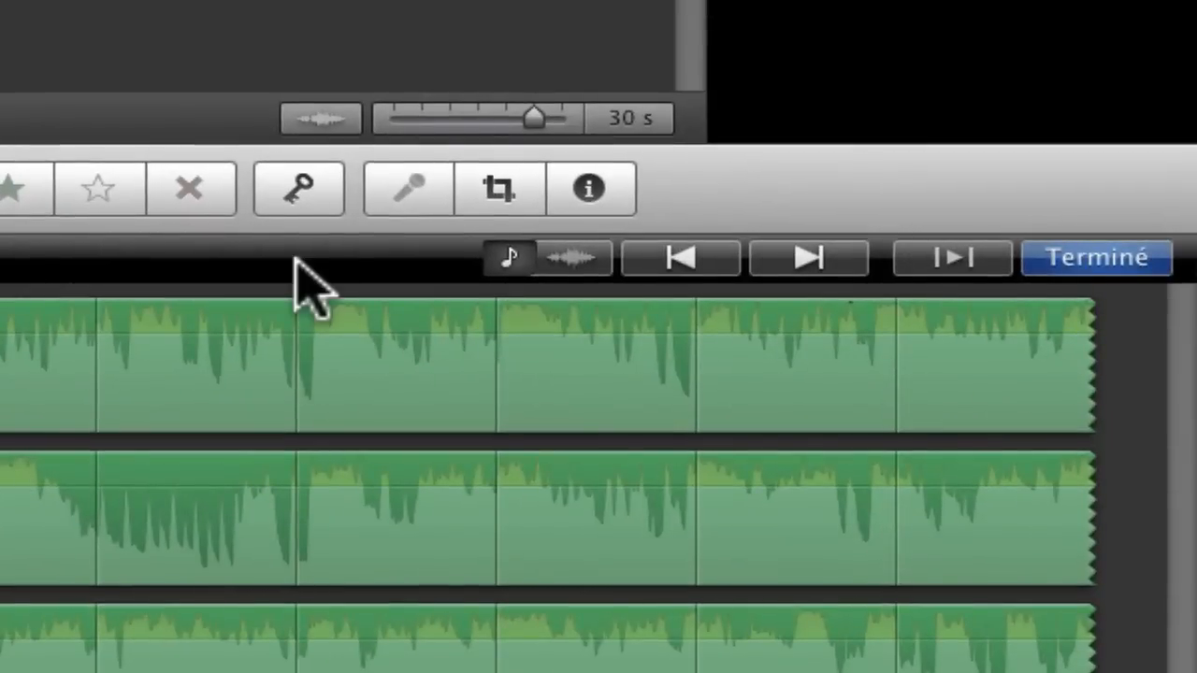
Step: Place a beat marker where the song's loud section begins and move it further along the waveform
left_click(510, 262)
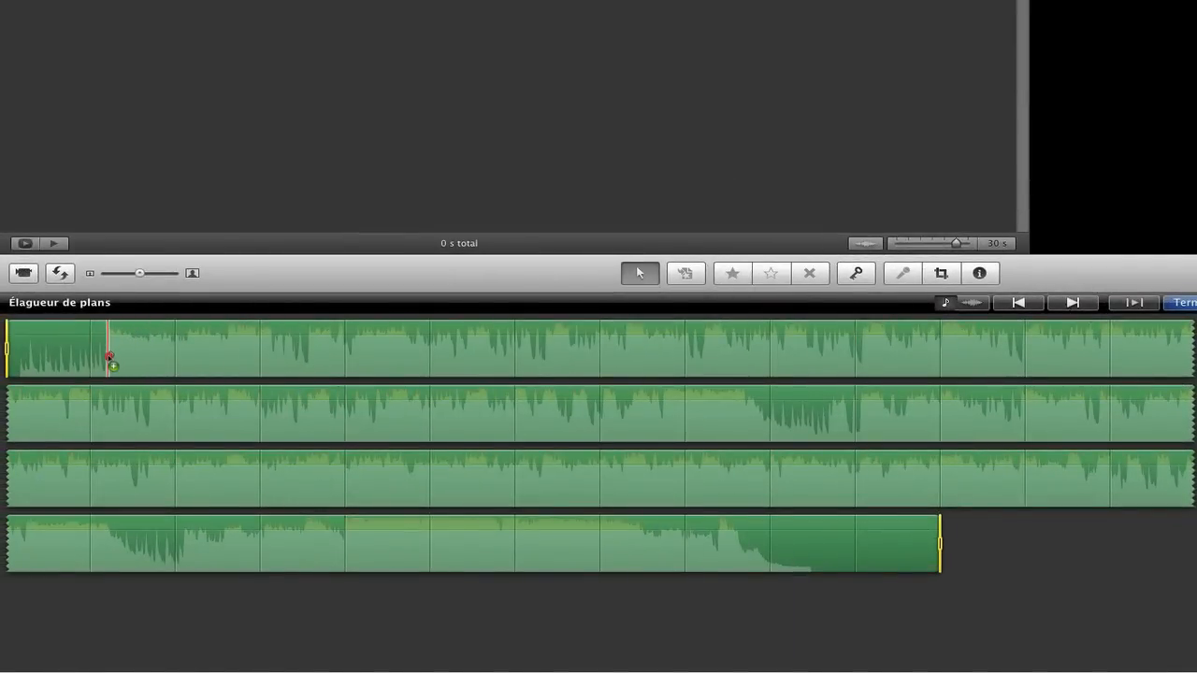
left_click(109, 359)
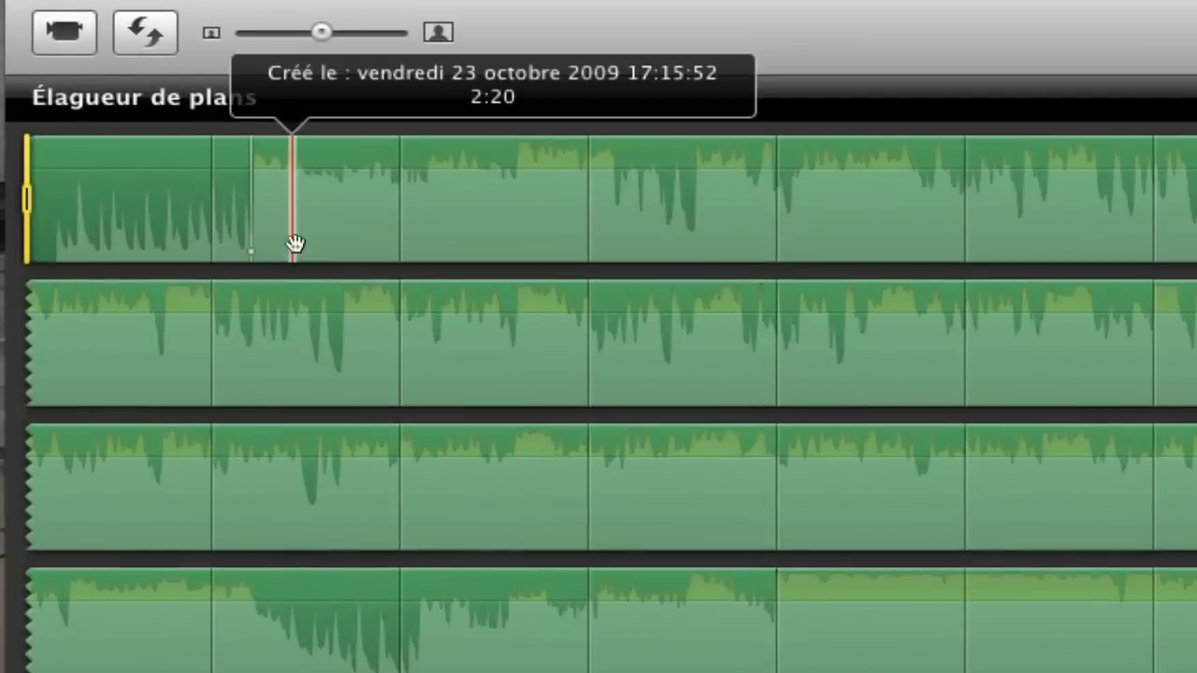
mouse_move(255, 183)
left_mouse_down()
mouse_move(691, 221)
mouse_move(676, 228)
left_mouse_up()
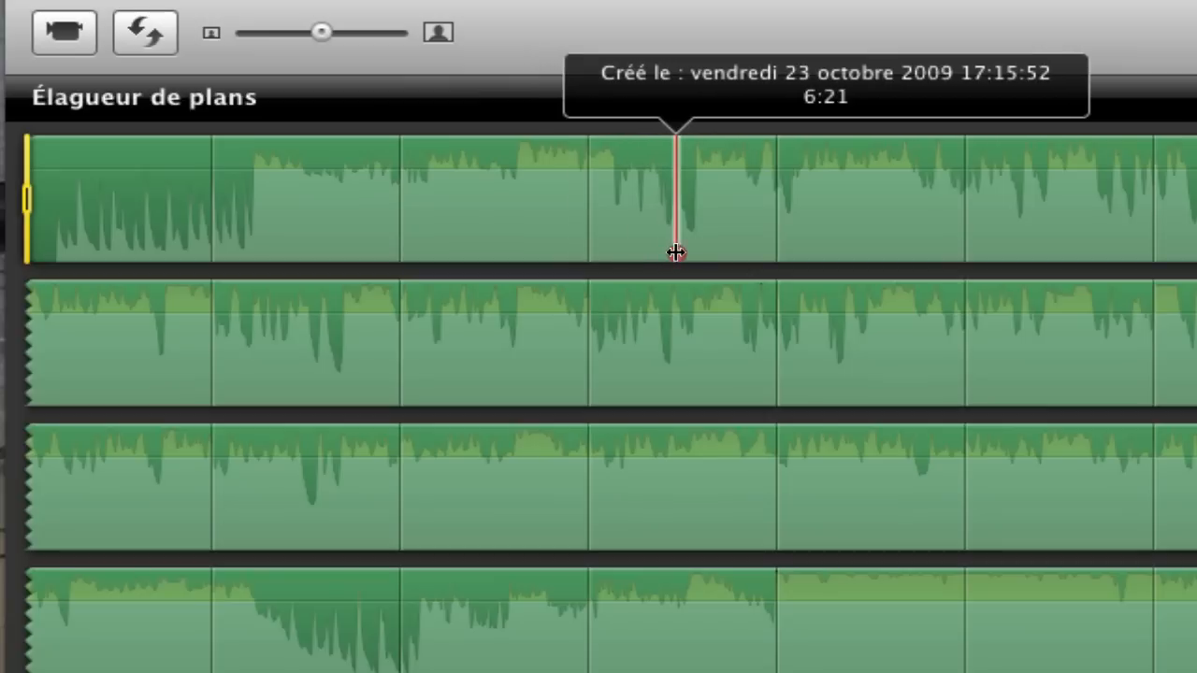
Step: Delete all beat markers from the music clip
right_click(594, 251)
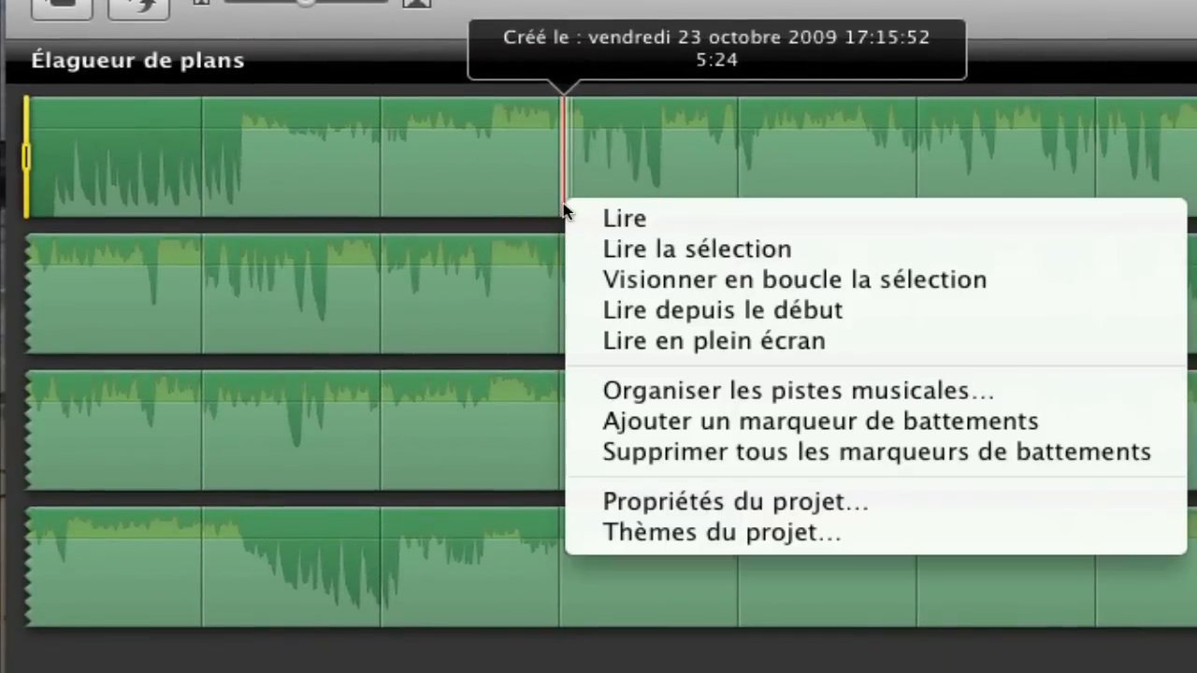
left_click(693, 454)
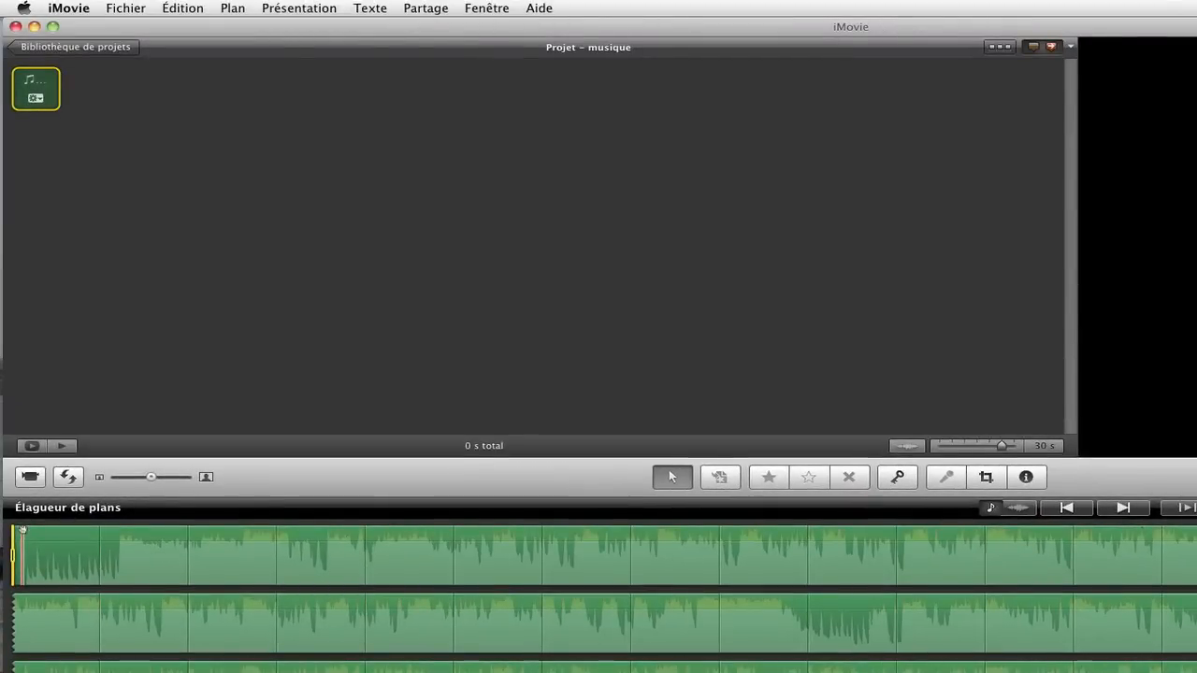
Step: Play the song and add beat markers in rhythm along the first row and the start of the second row of the waveform
left_click(234, 8)
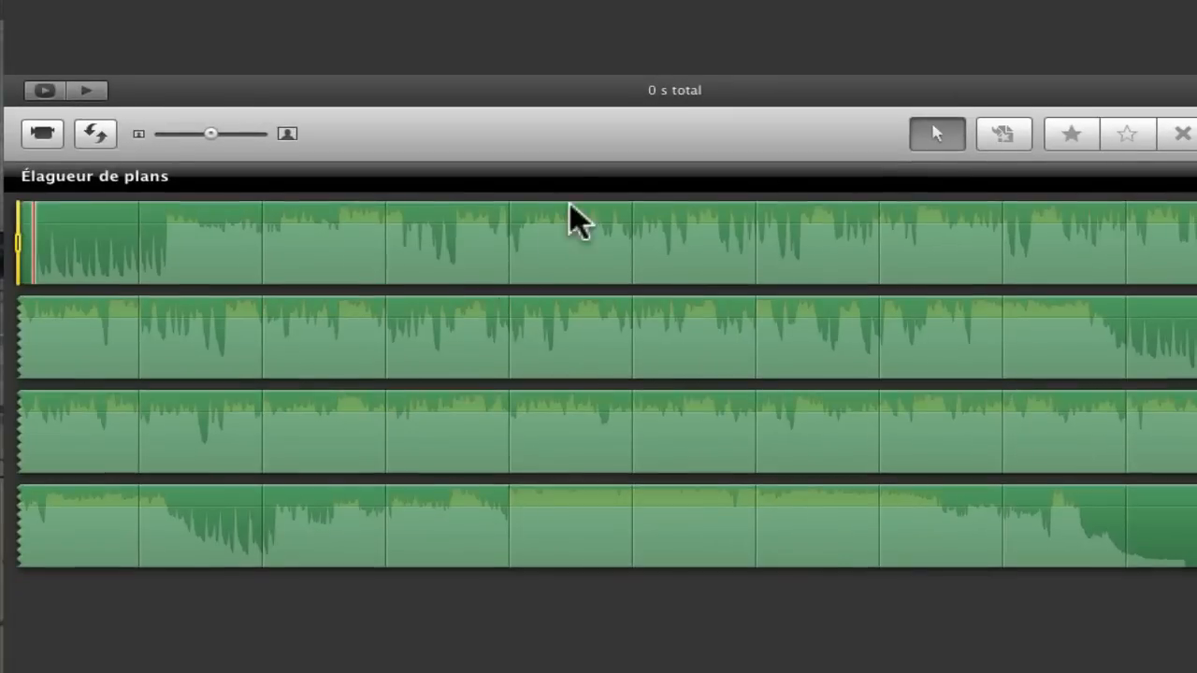
left_click(574, 142)
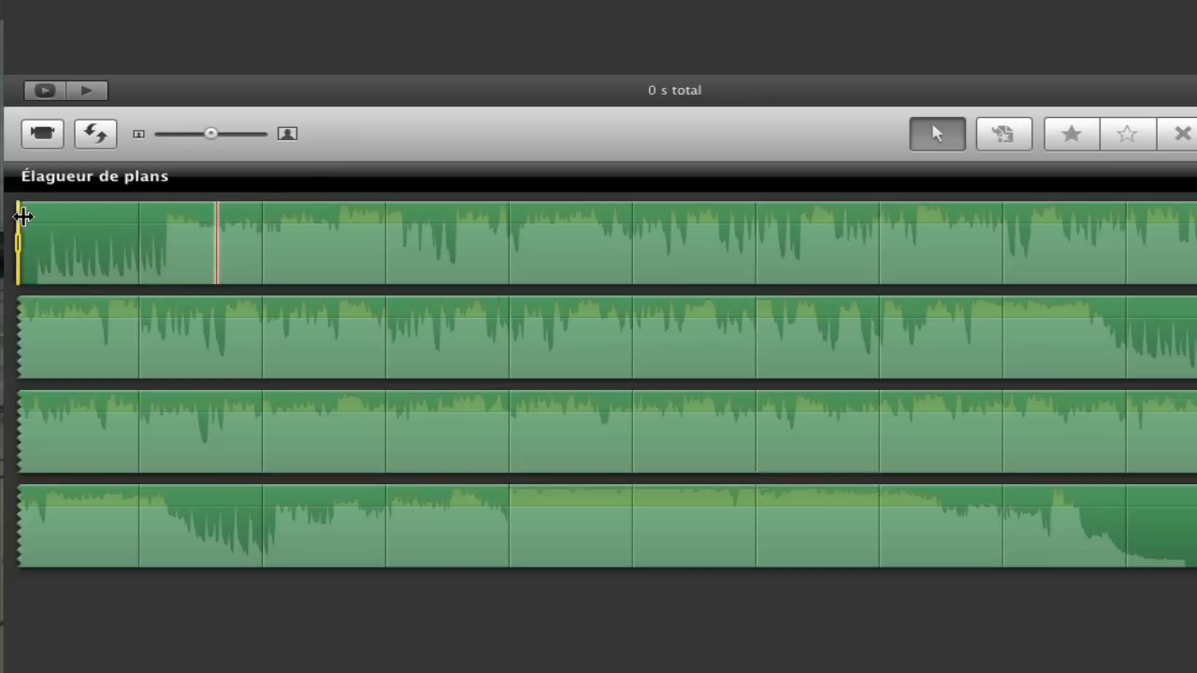
key("m")
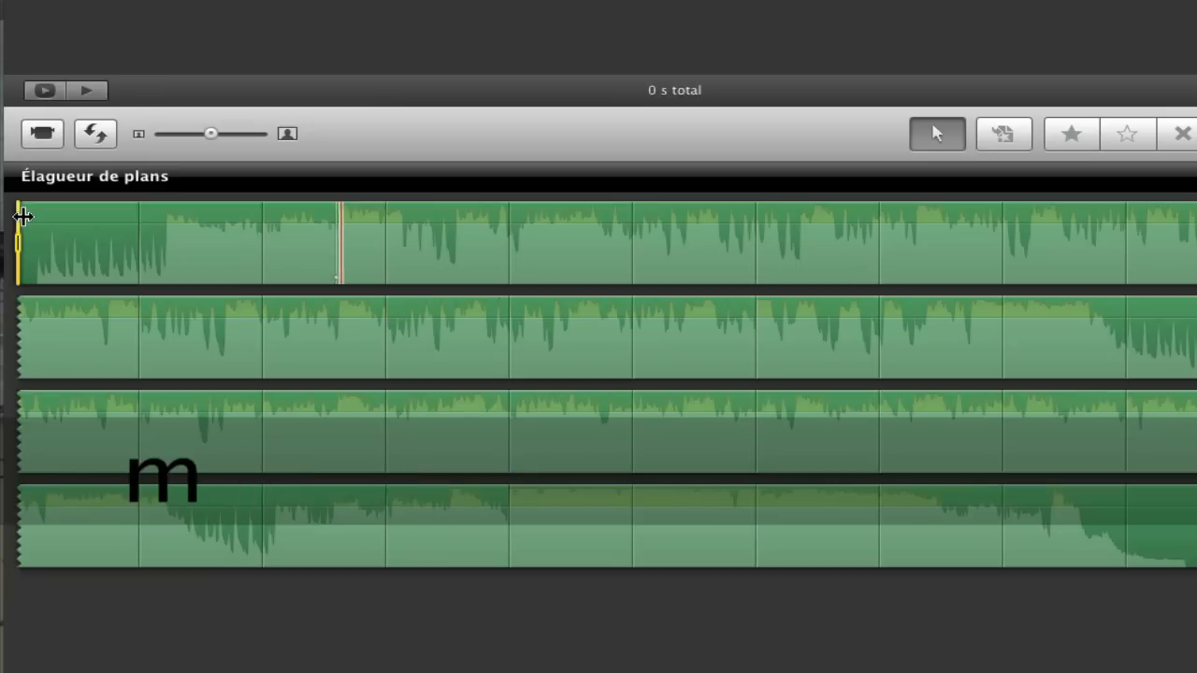
key("m")
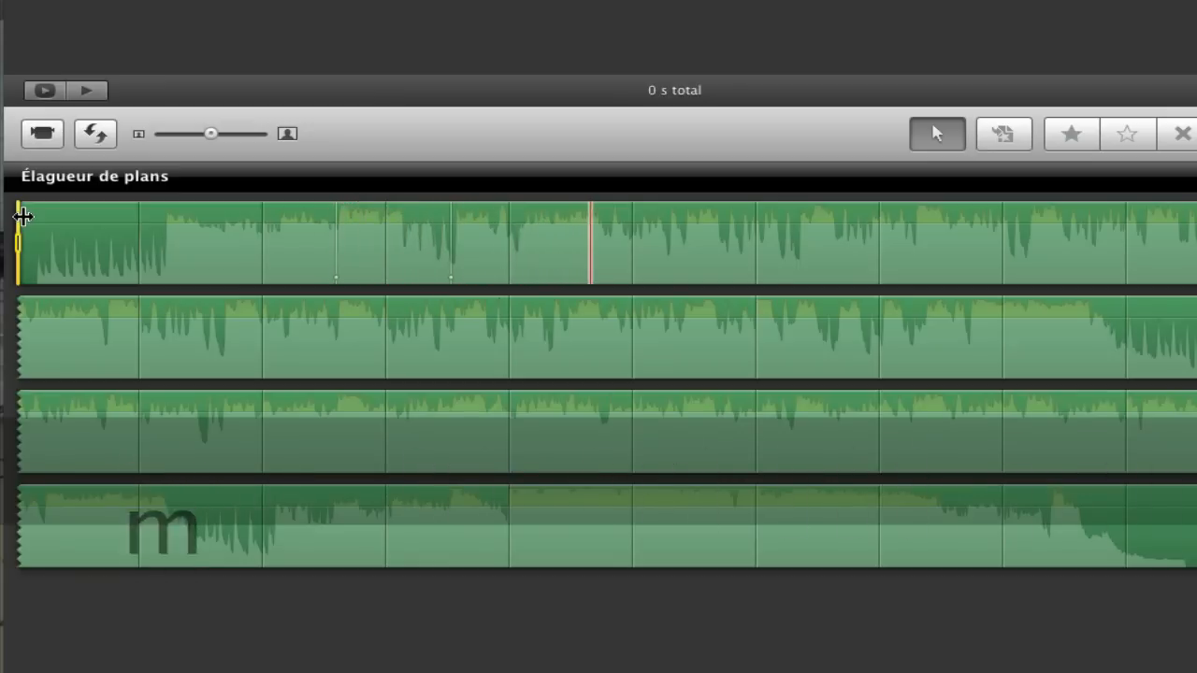
key("m")
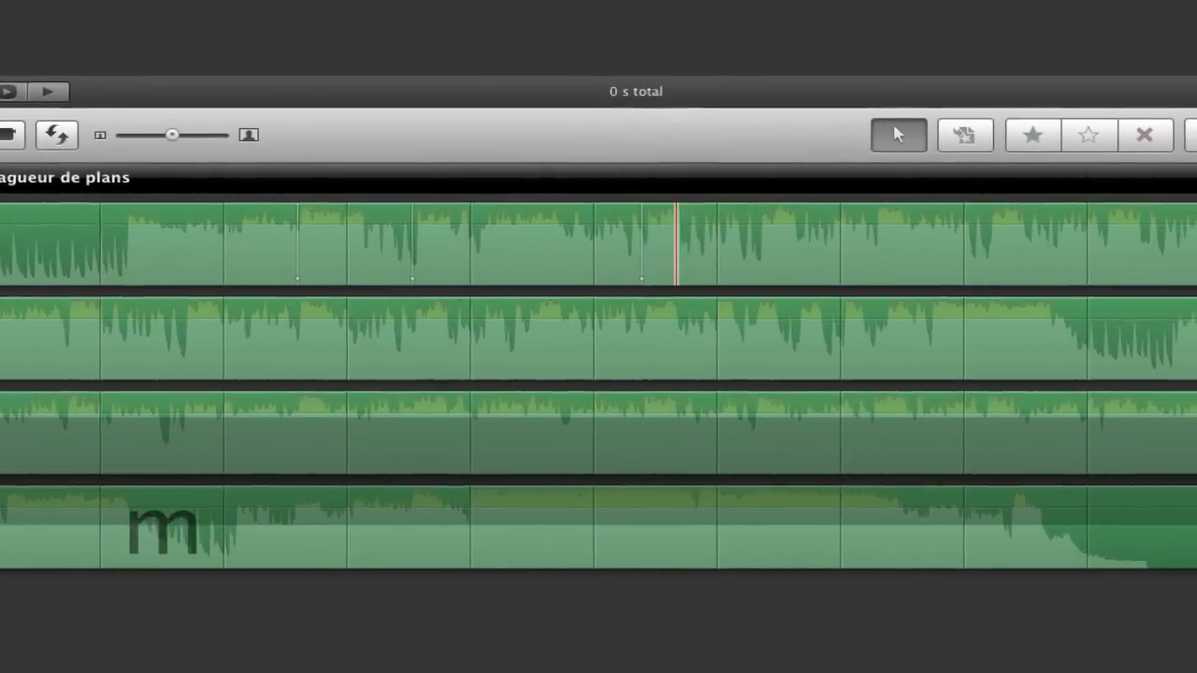
key("m")
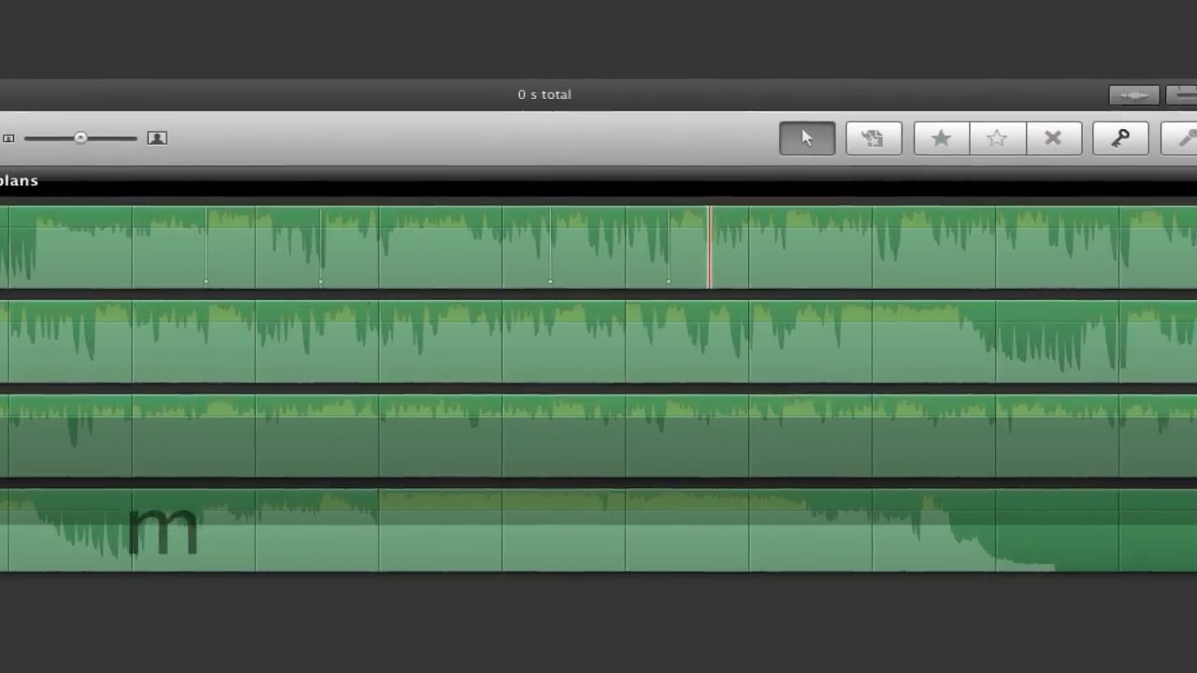
key("m")
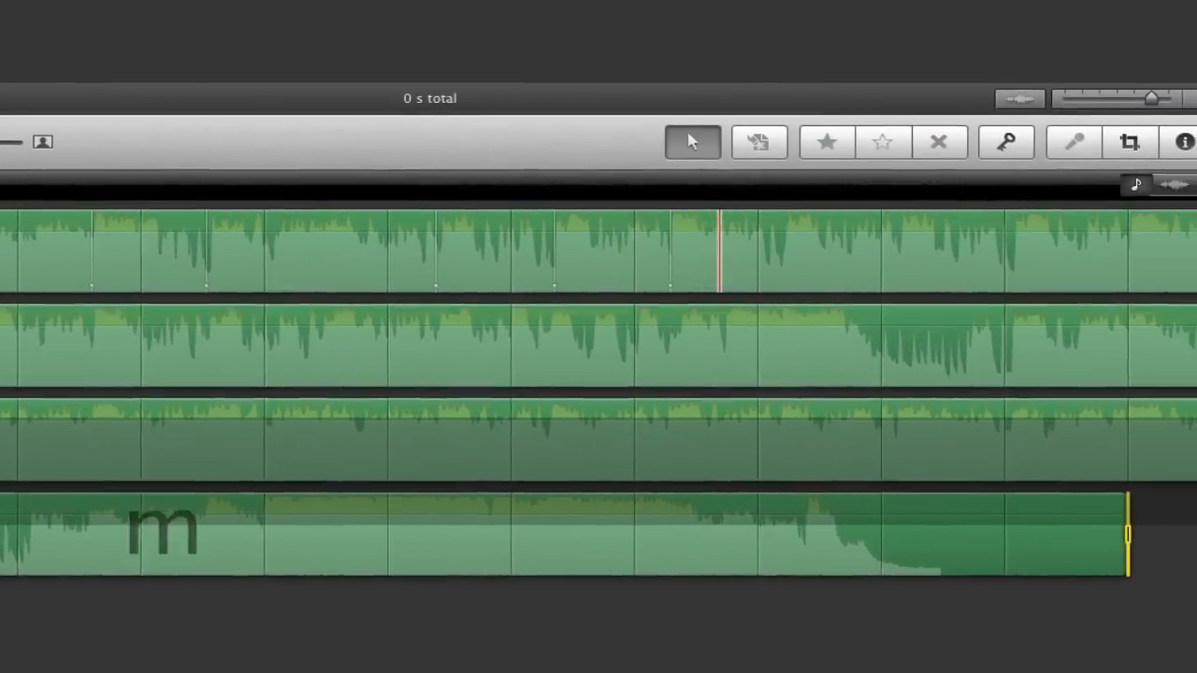
key("m")
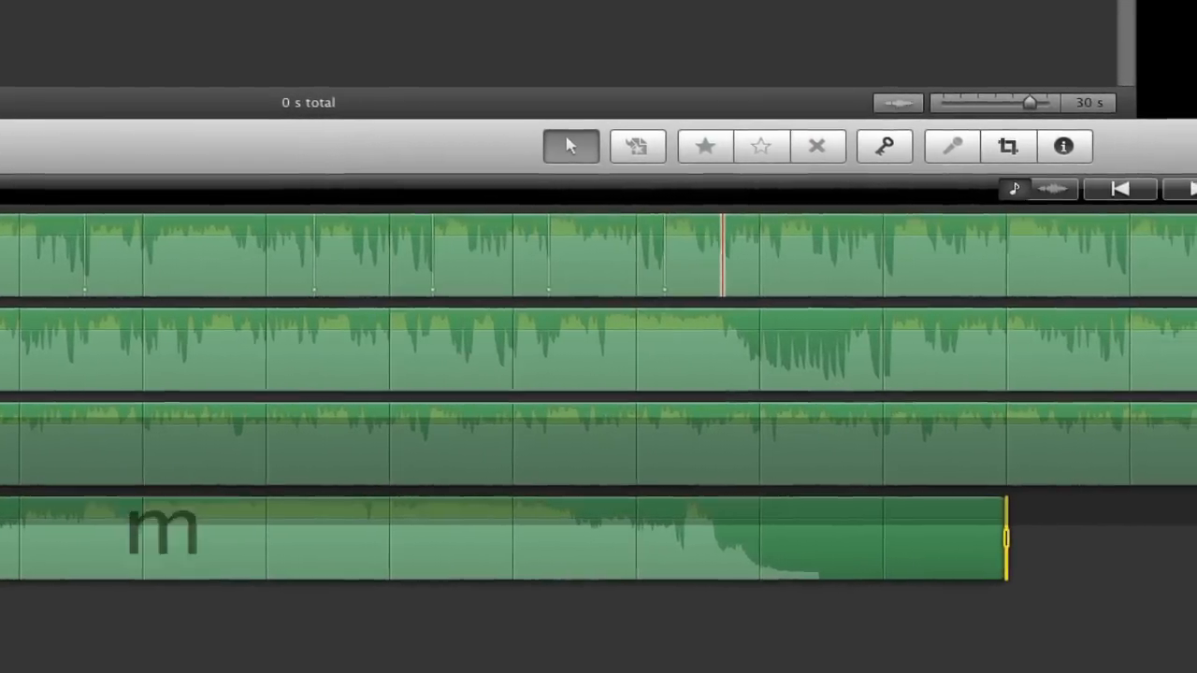
key("m")
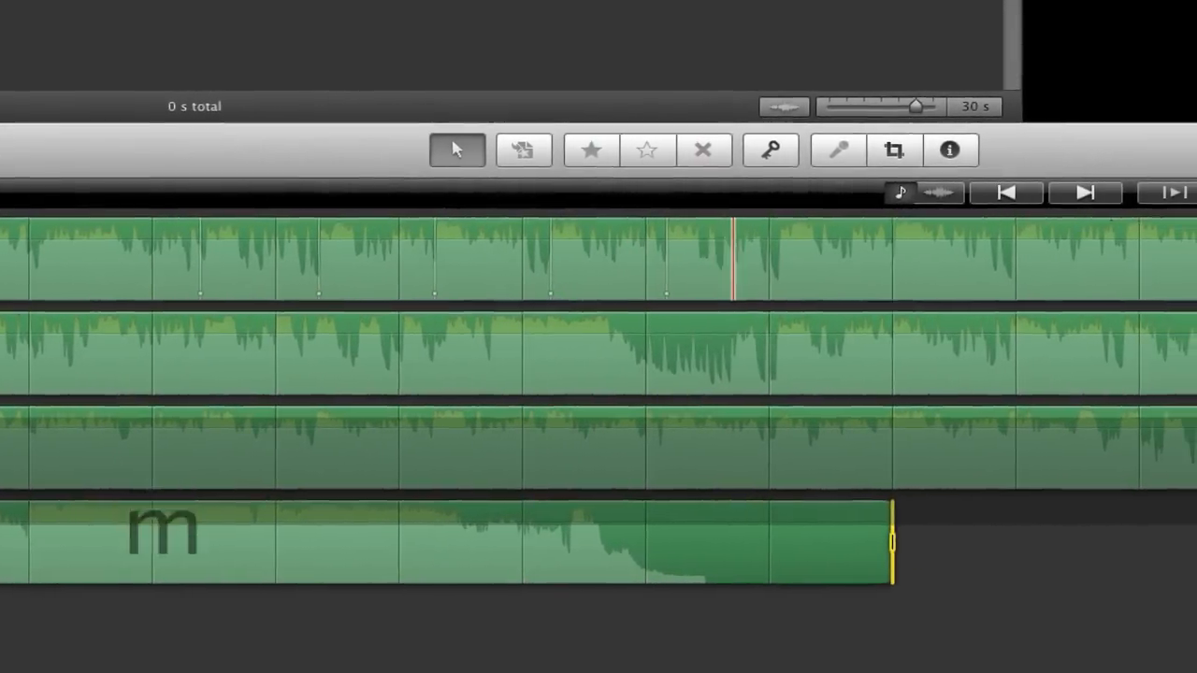
key("m")
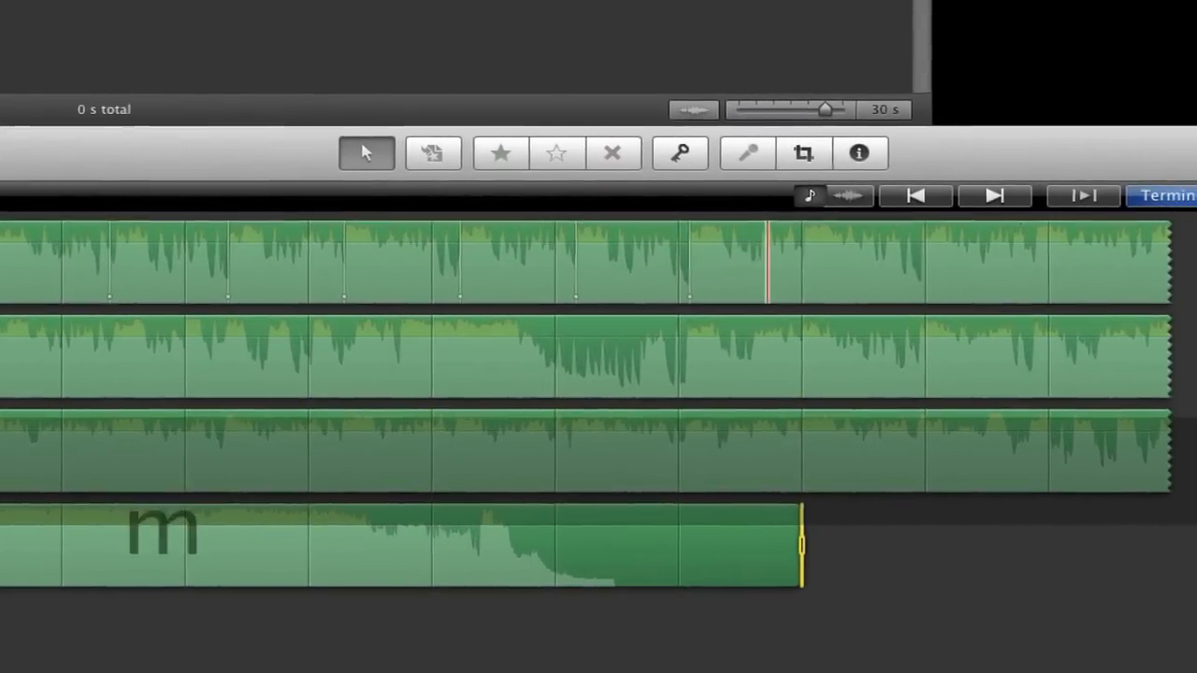
key("m")
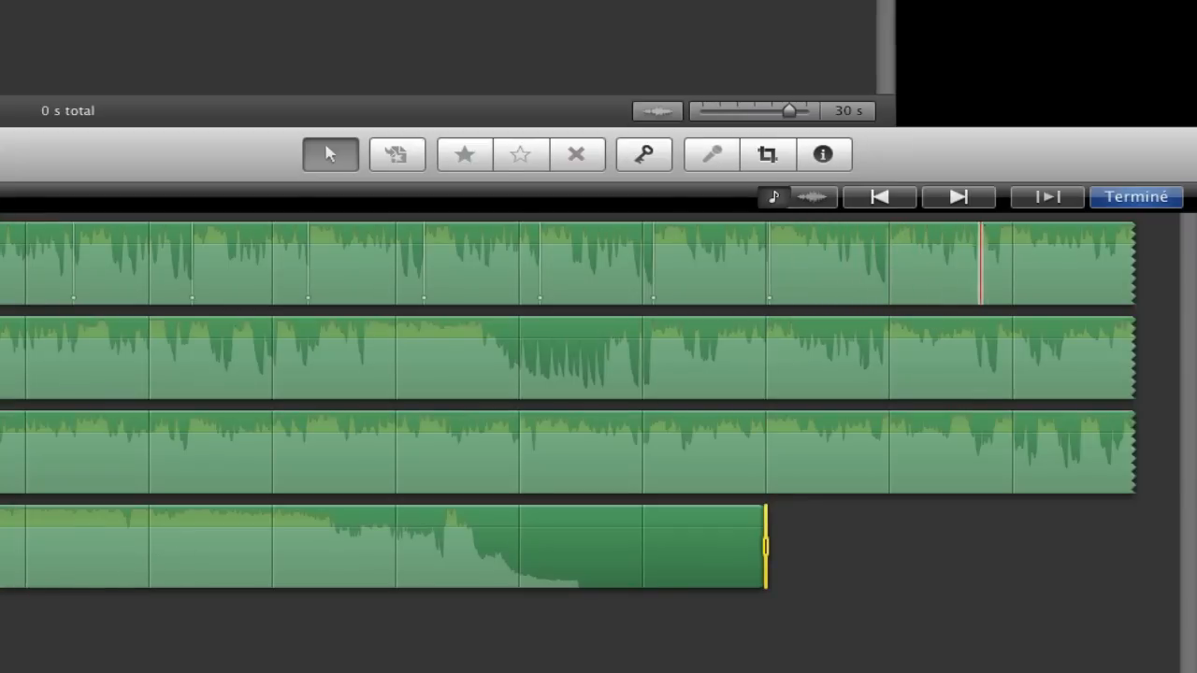
key("m")
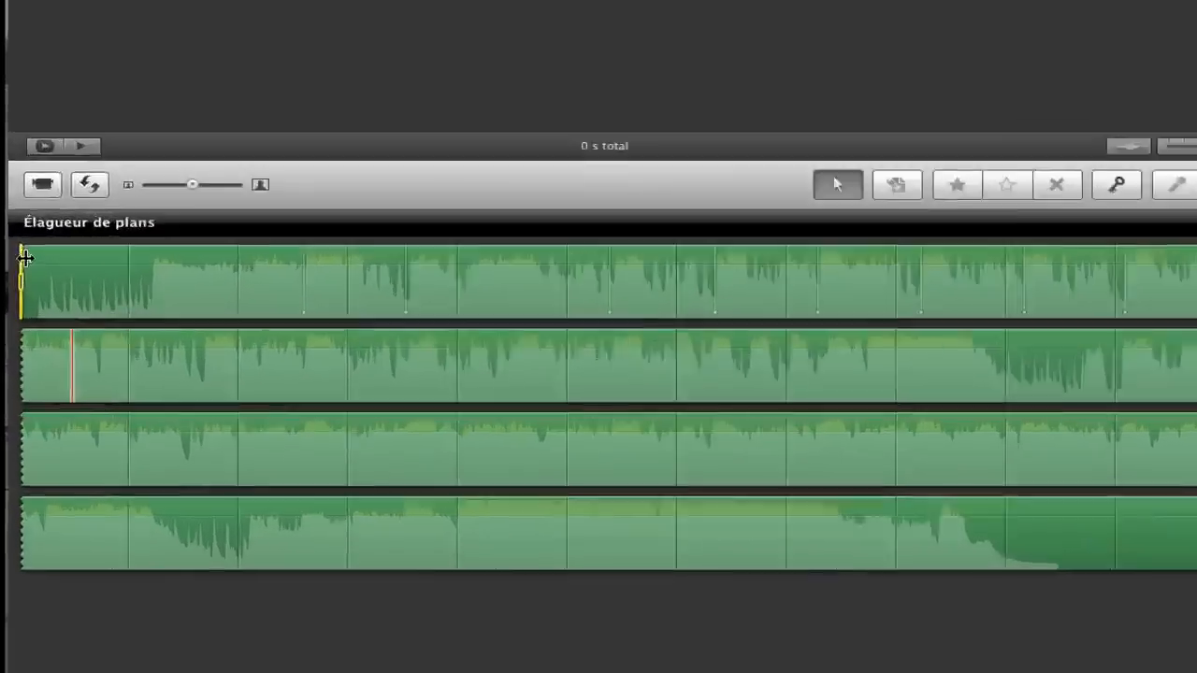
key("m")
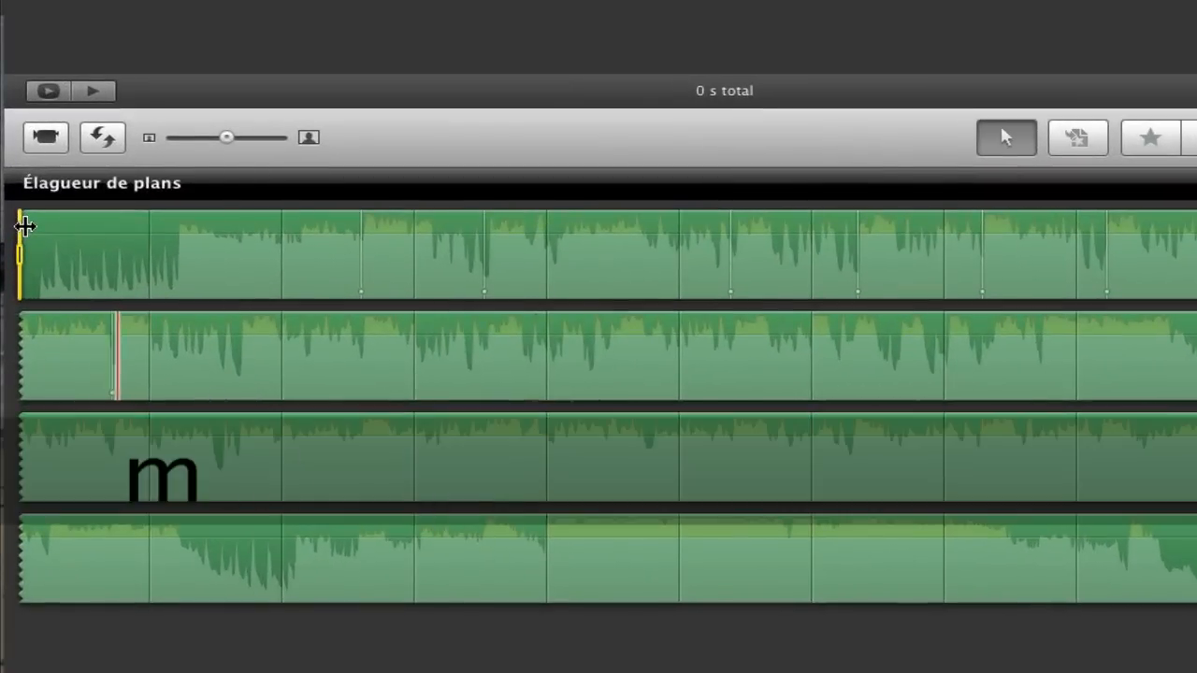
key("m")
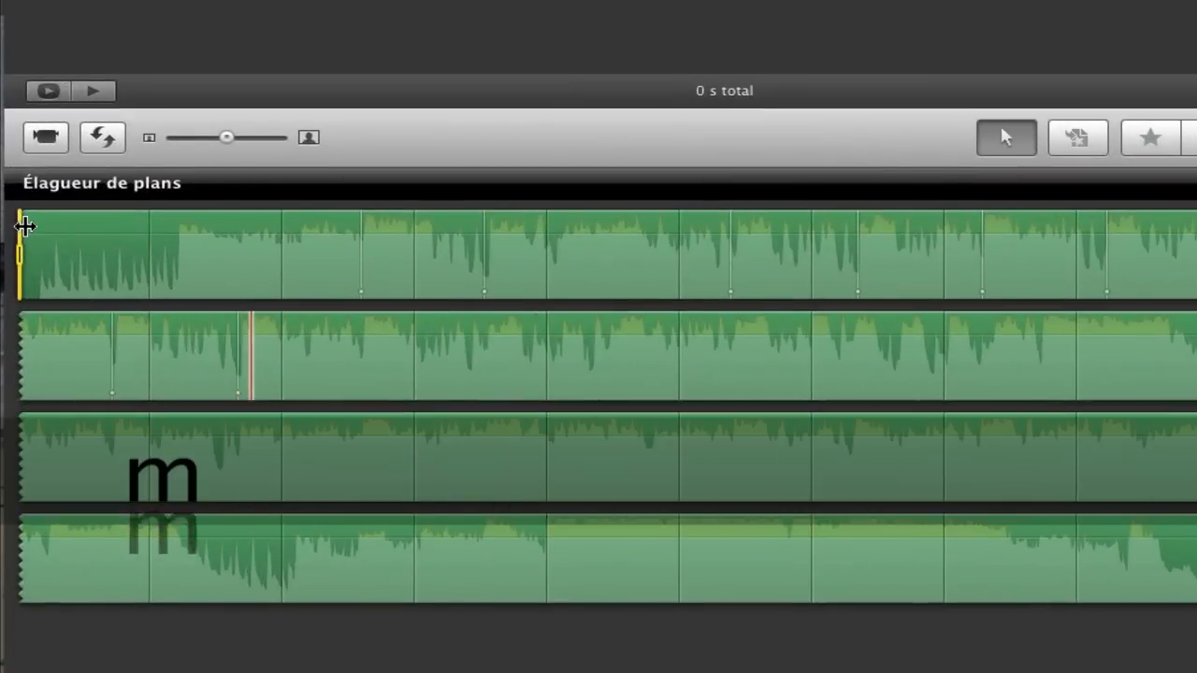
key("m")
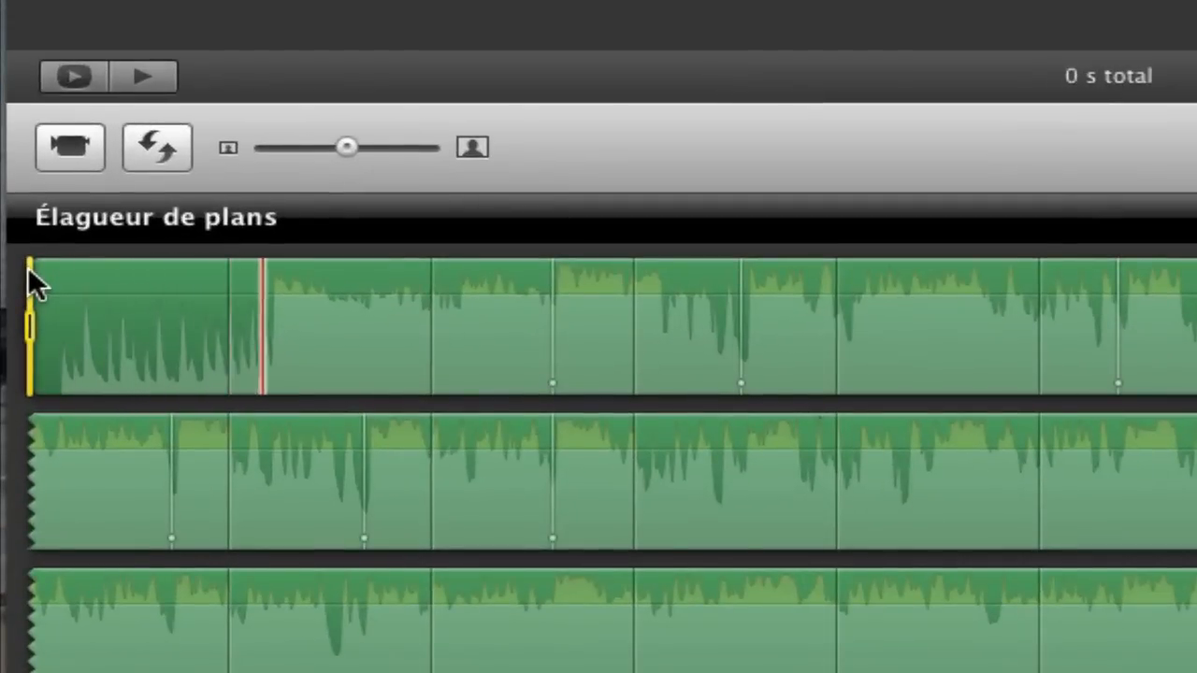
Step: Add a beat marker at the end of the quiet intro and shift it slightly to line up with the loud section's start
key("m")
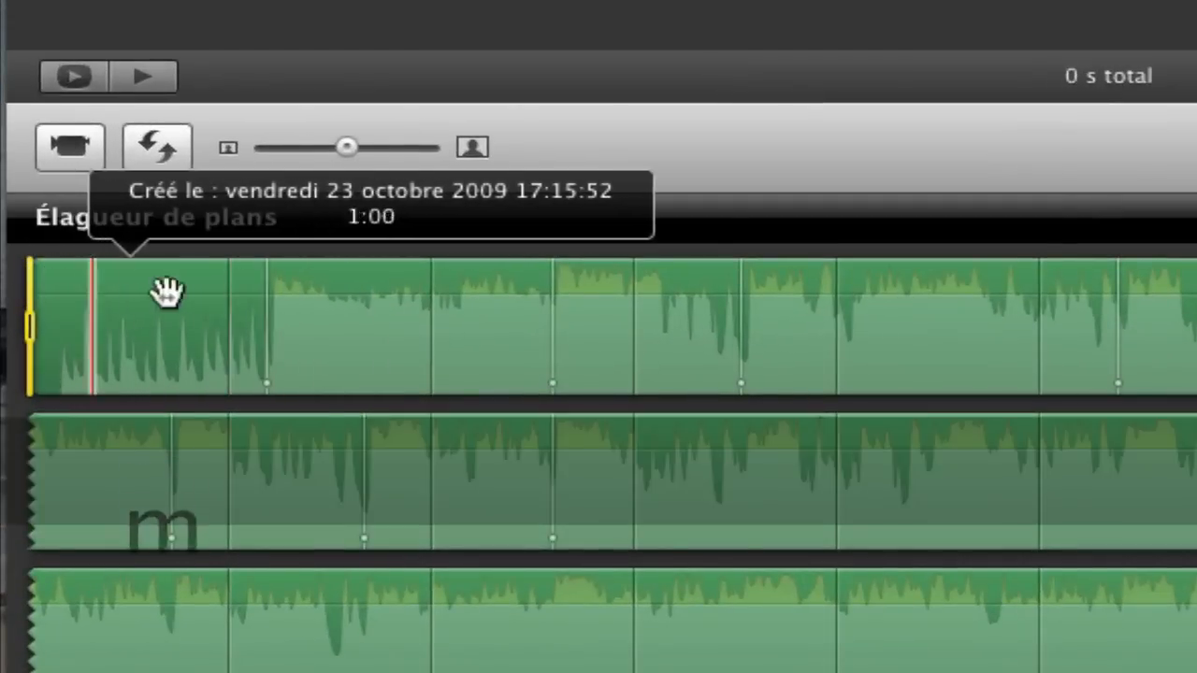
left_click_drag(258, 346, 273, 349)
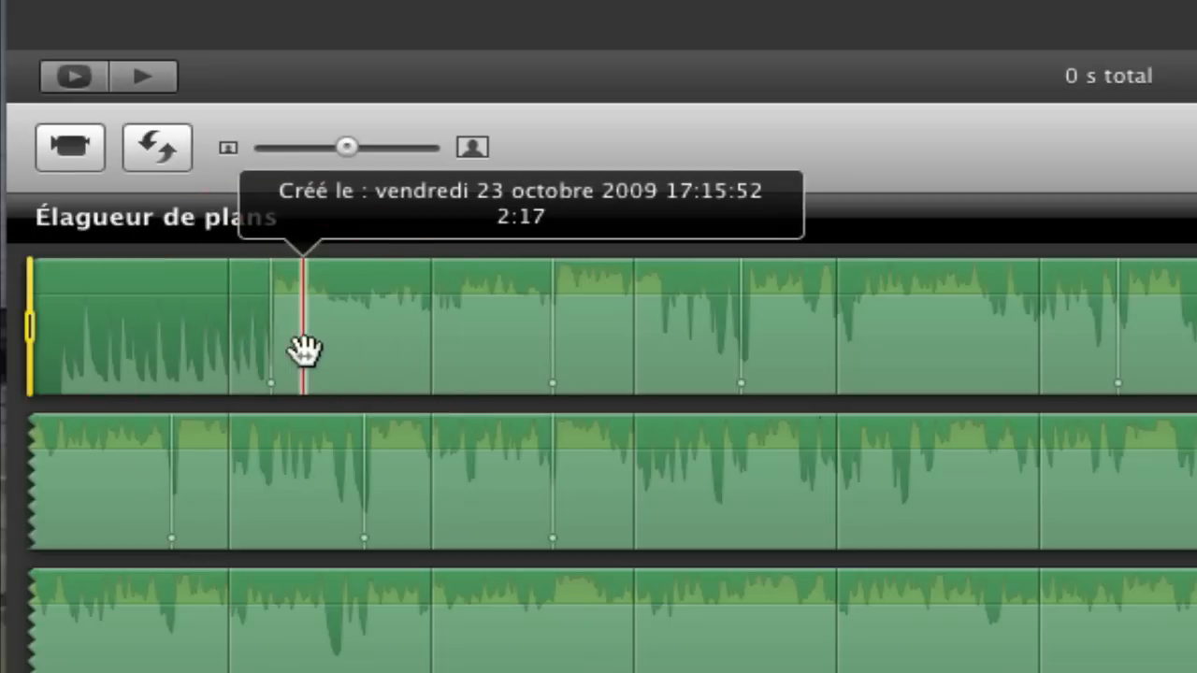
left_click(741, 336)
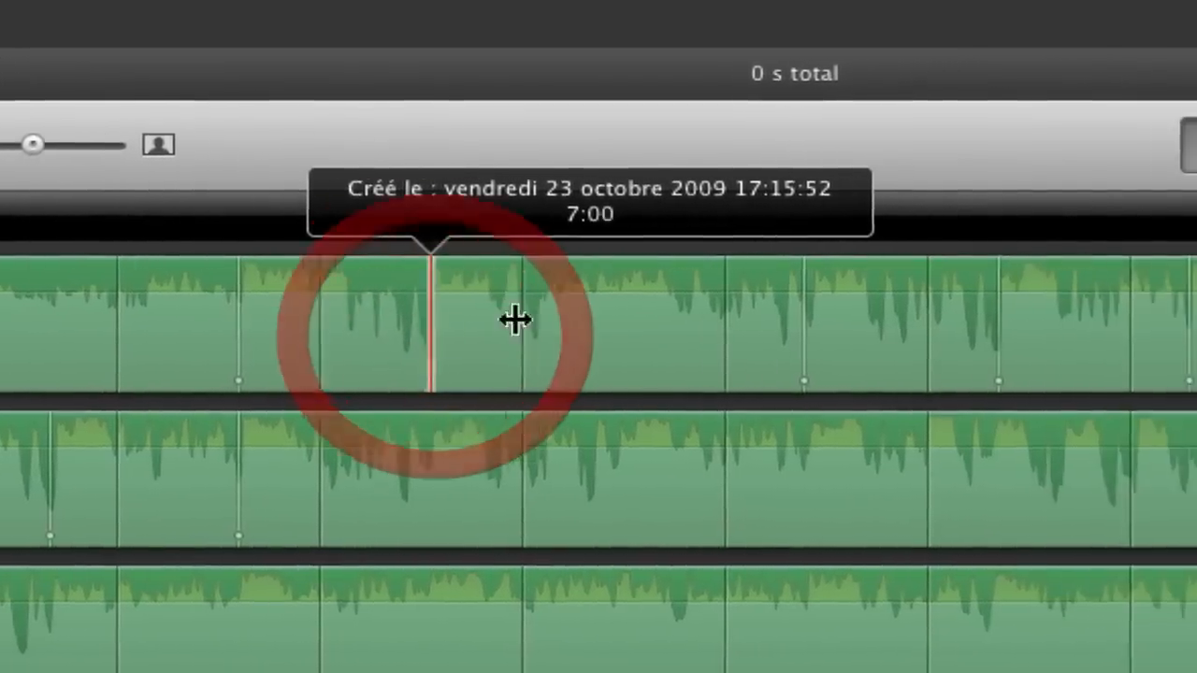
left_click(823, 305)
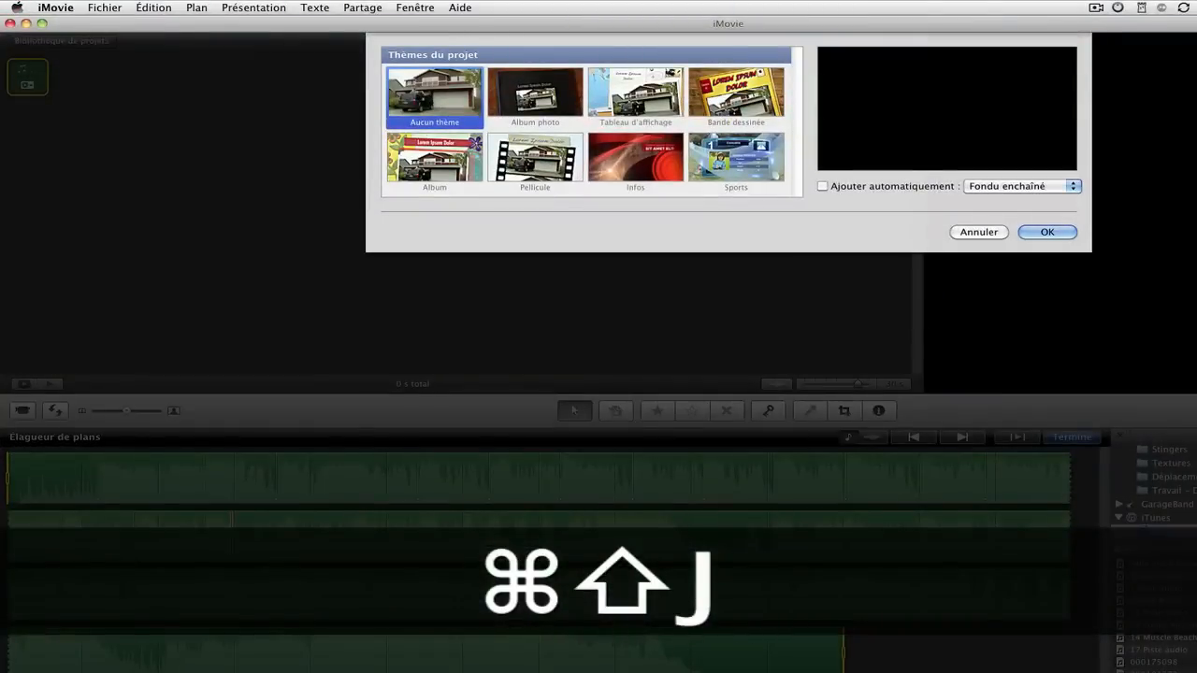
Step: Confirm the project settings with no theme (Aucun thème) and the automatic adding of transitions turned off
left_click(822, 186)
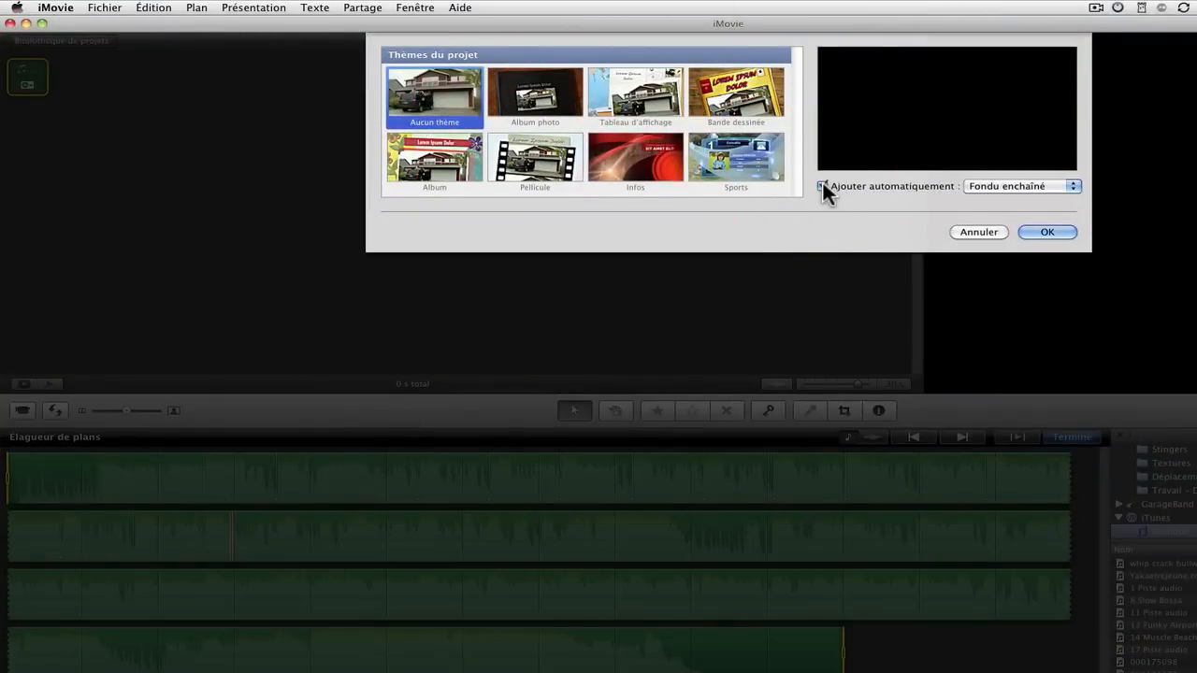
left_click(823, 186)
left_click(1045, 234)
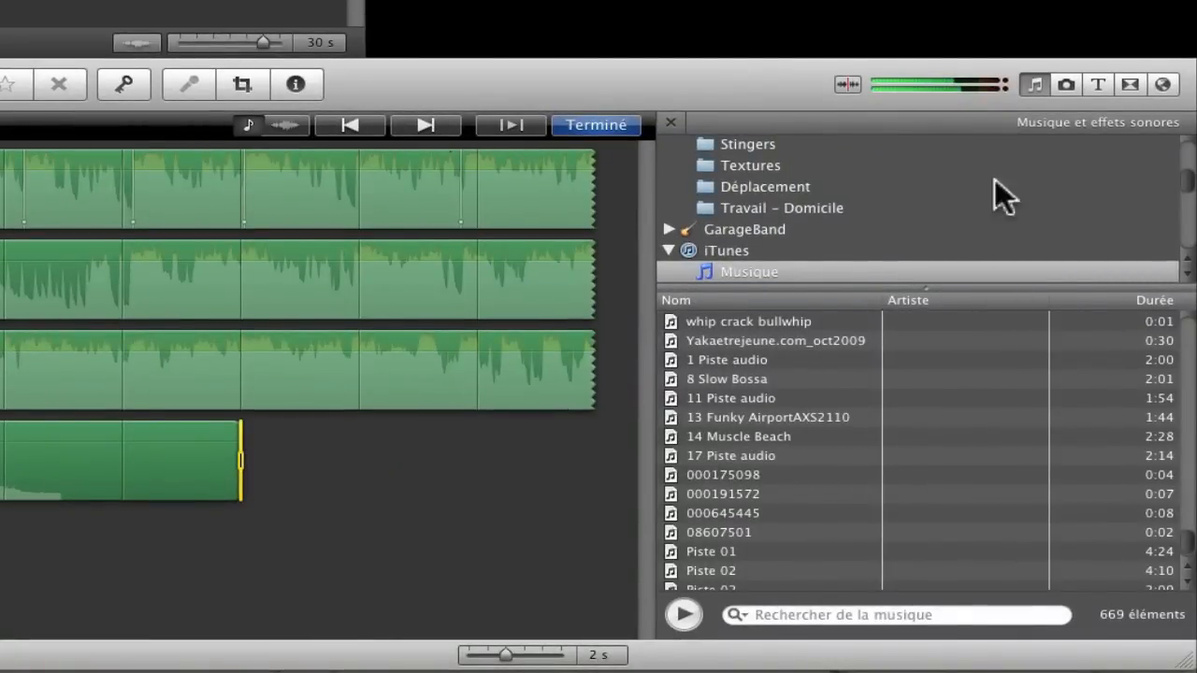
Step: Add the iPhoto event of nine night photos to the empty project so they follow the beat markers
left_click(1065, 82)
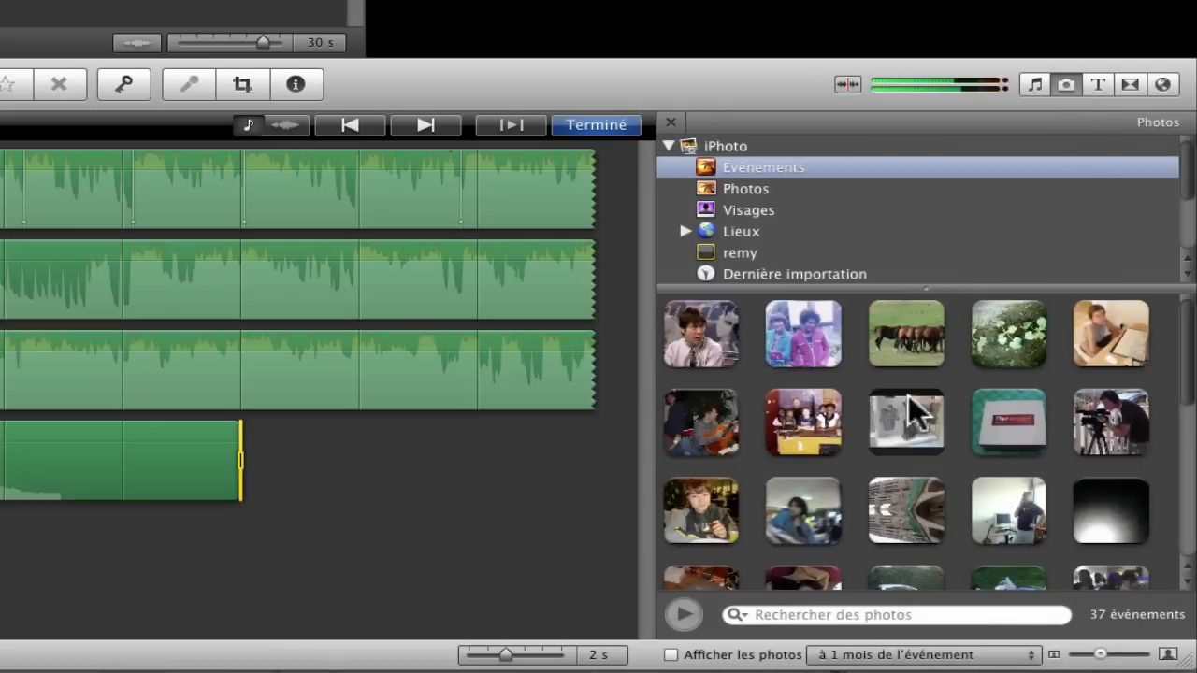
scroll(721, 556, "down", 5)
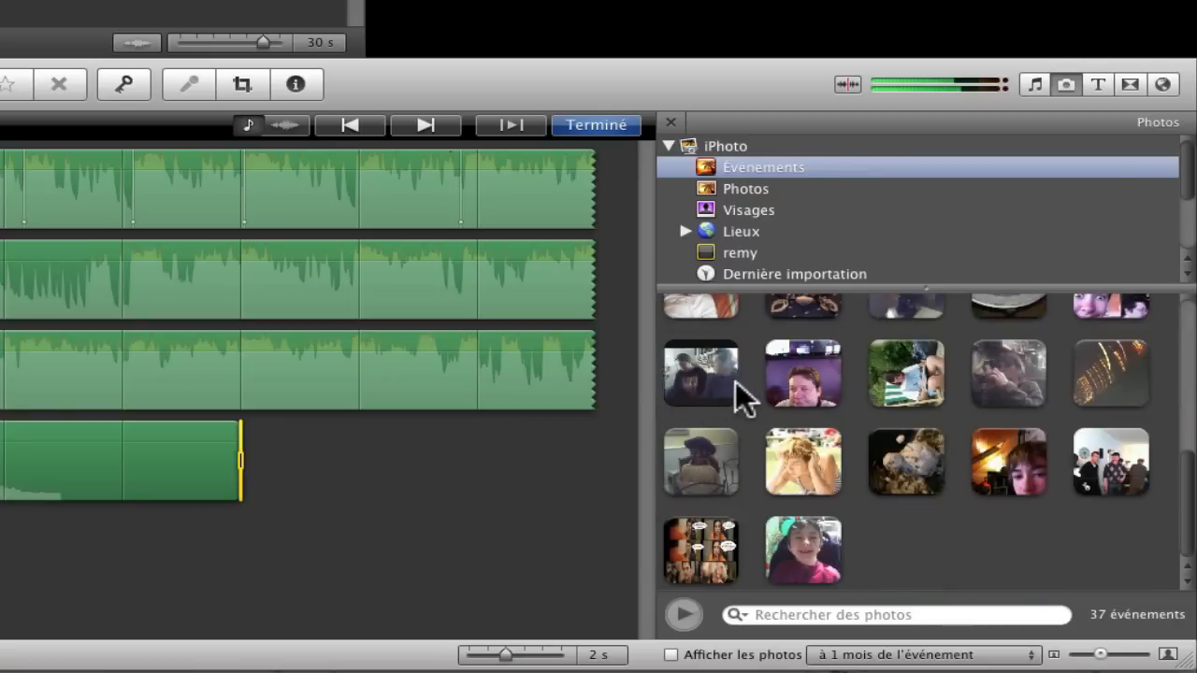
left_click_drag(1113, 388, 107, 26)
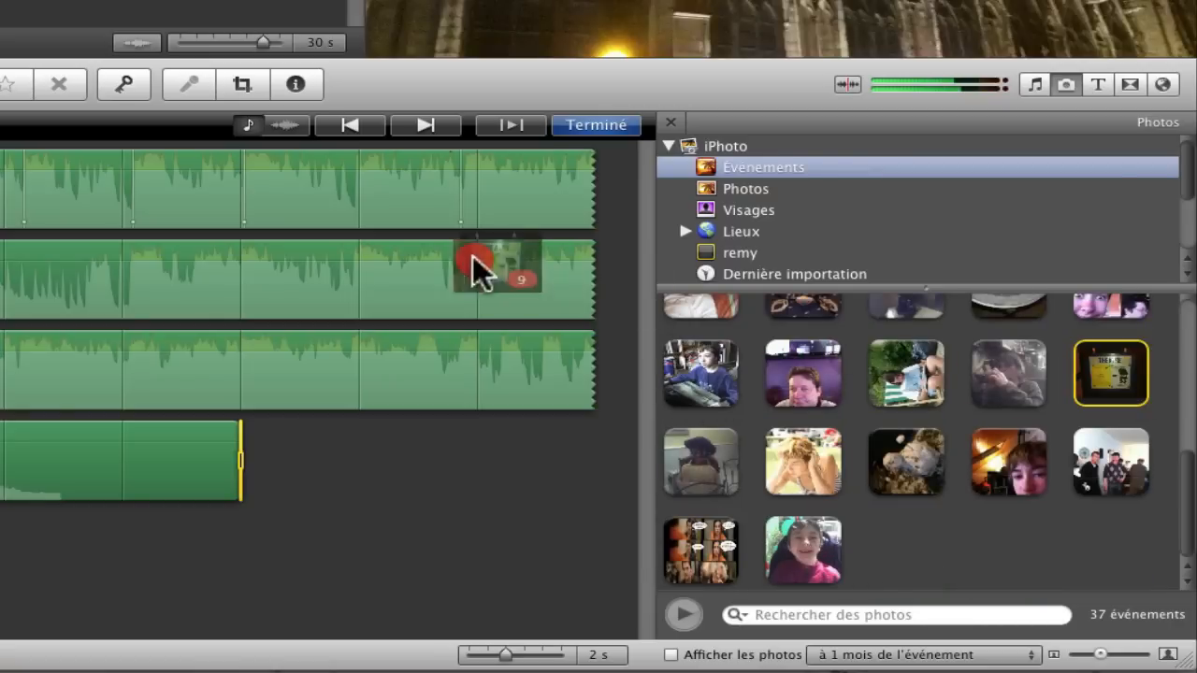
left_click_drag(1159, 561, 58, 122)
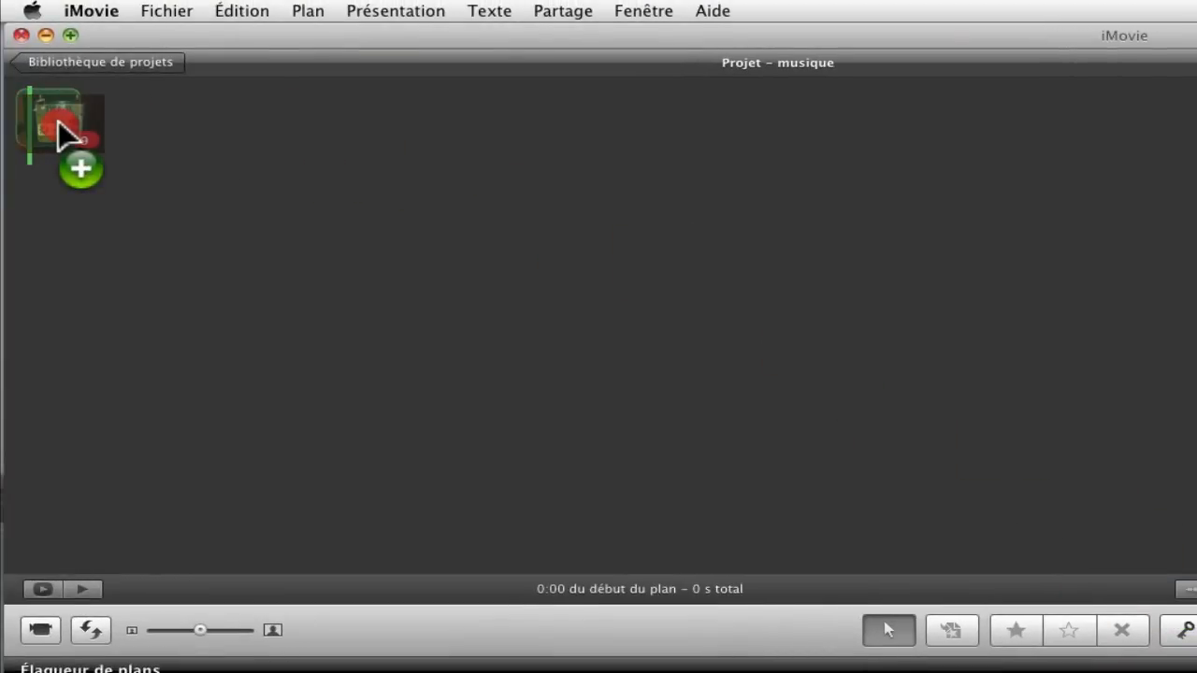
left_click_drag(57, 122, 57, 120)
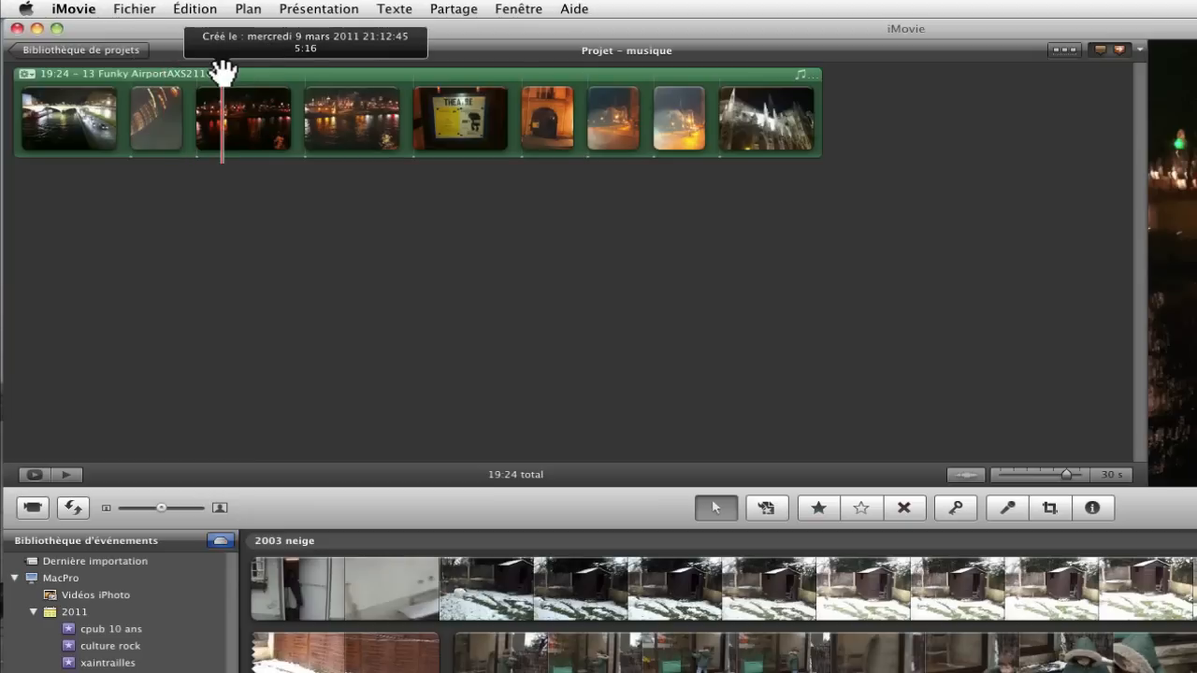
Step: Select all nine photos in the project, from the first to the last, and delete them
left_click(108, 122)
left_click(755, 117, "shift")
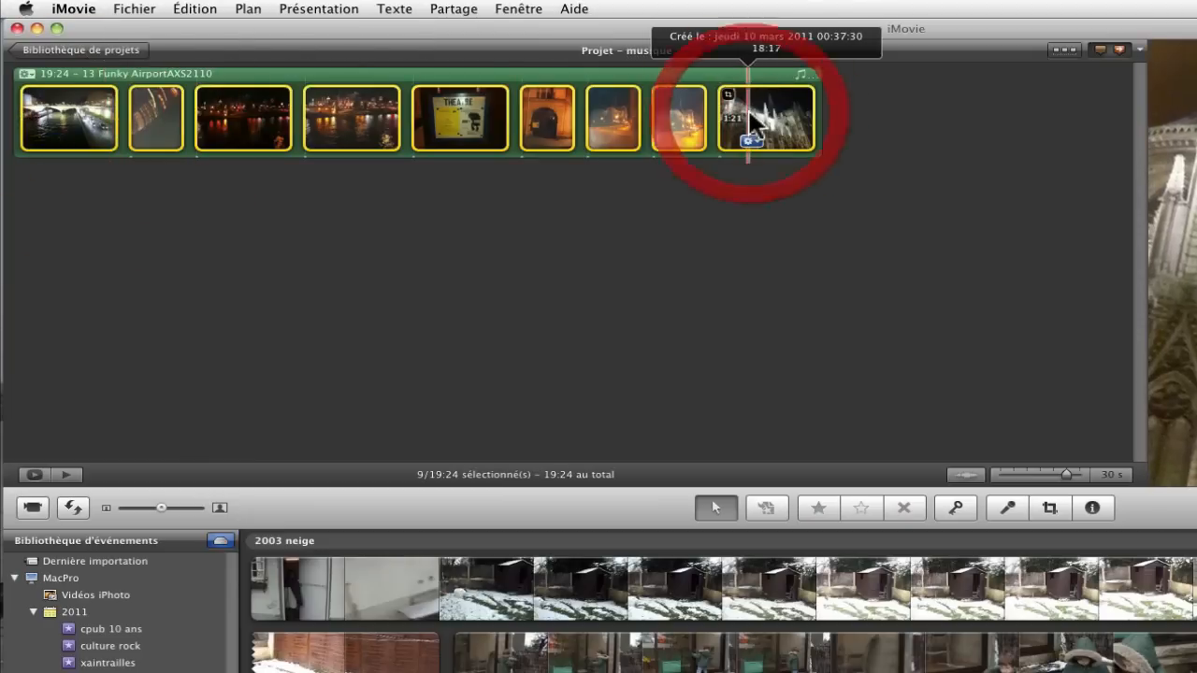
key("Delete")
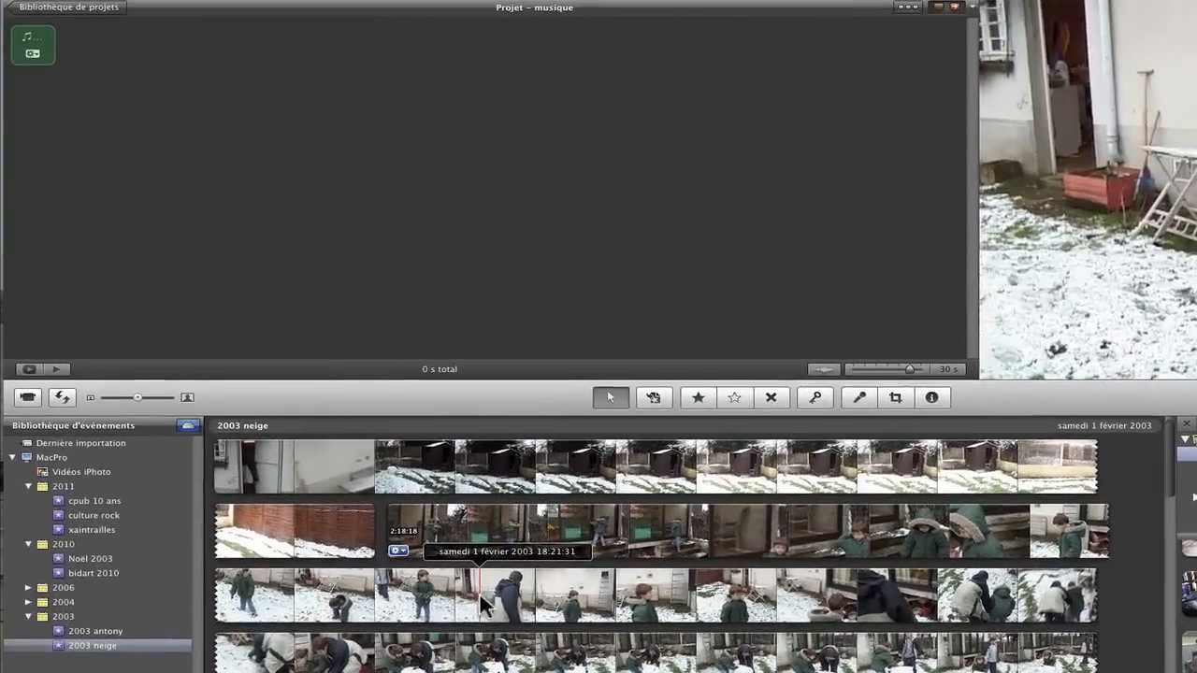
Step: Add two excerpts of the children in the snowy garden from the 2003 neige event to the empty project
left_click(482, 606)
left_click_drag(537, 601, 56, 38)
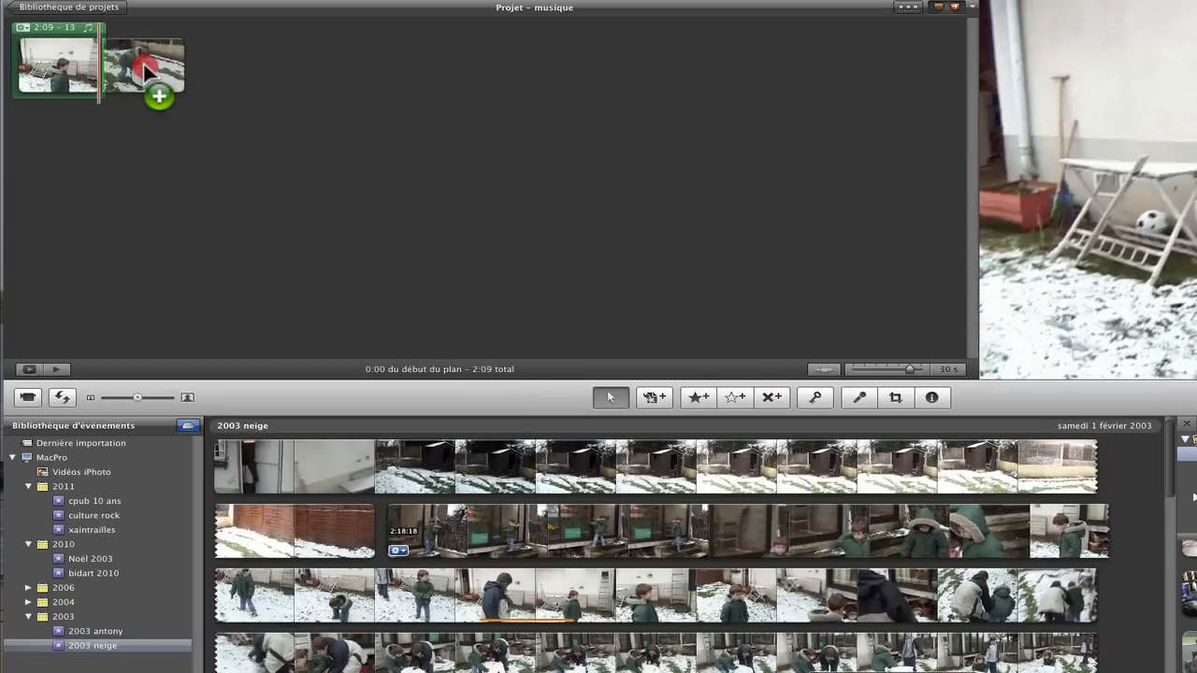
left_click_drag(147, 80, 141, 75)
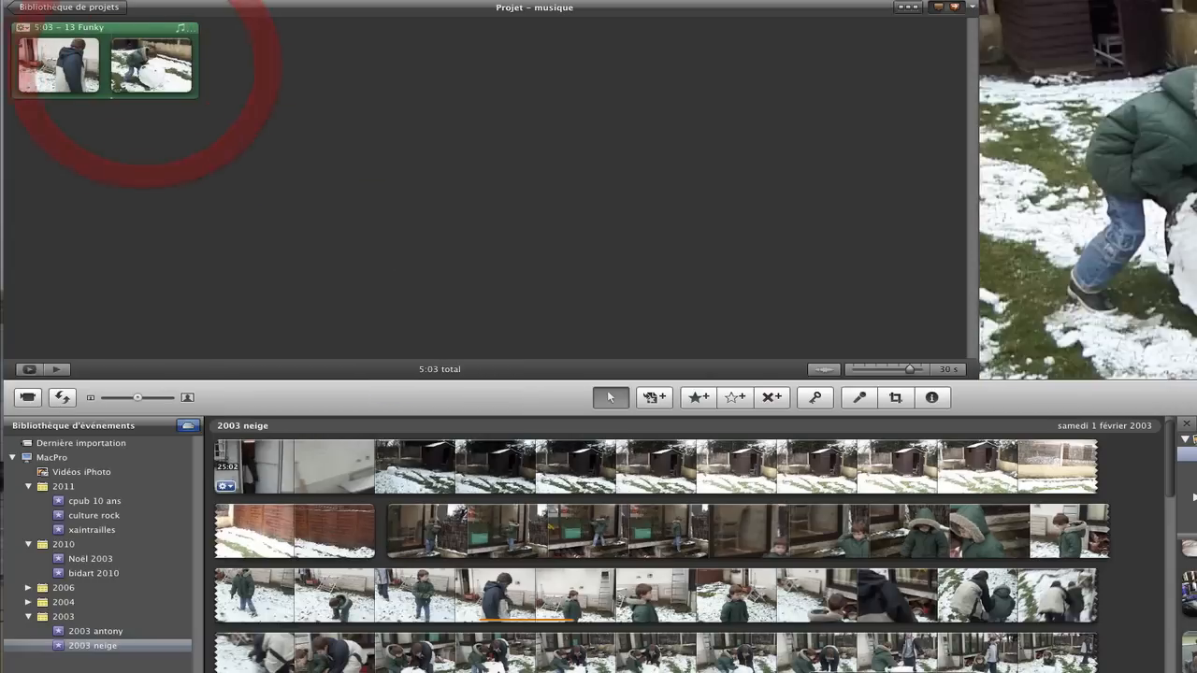
Step: Append two more excerpts of children handling snow from further down the 2003 neige event as the project's third and fourth clips
scroll(654, 542, "down", 5)
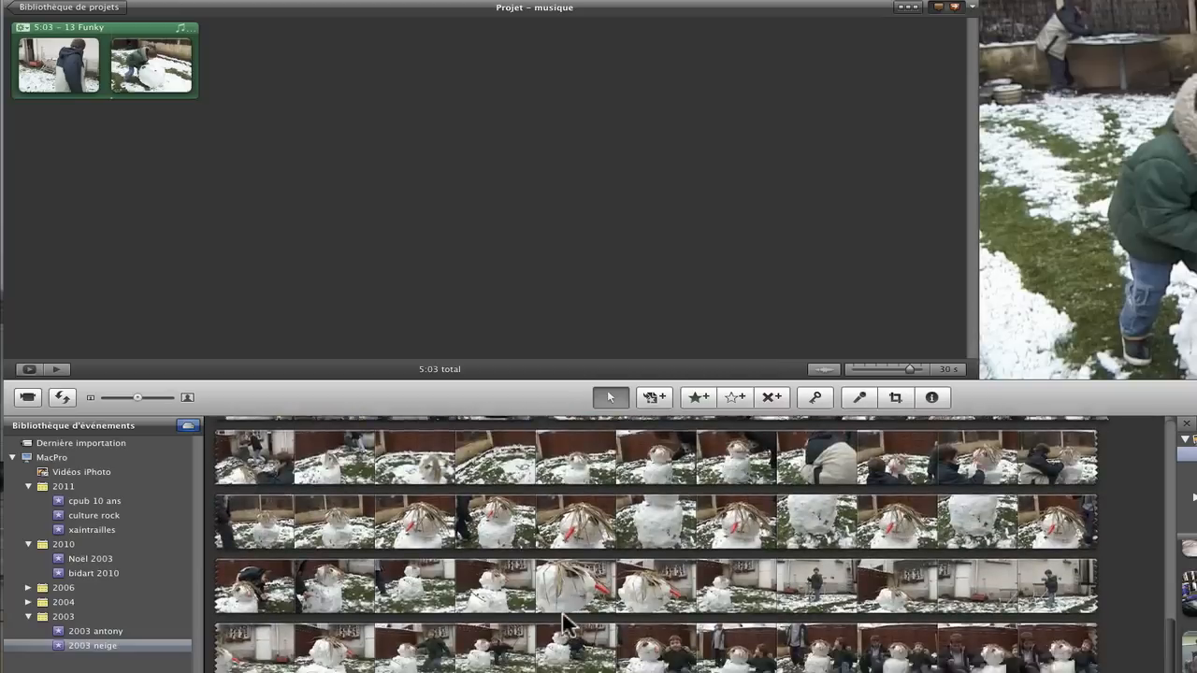
mouse_move(573, 542)
left_mouse_down()
mouse_move(628, 537)
mouse_move(374, 284)
mouse_move(213, 69)
left_mouse_up()
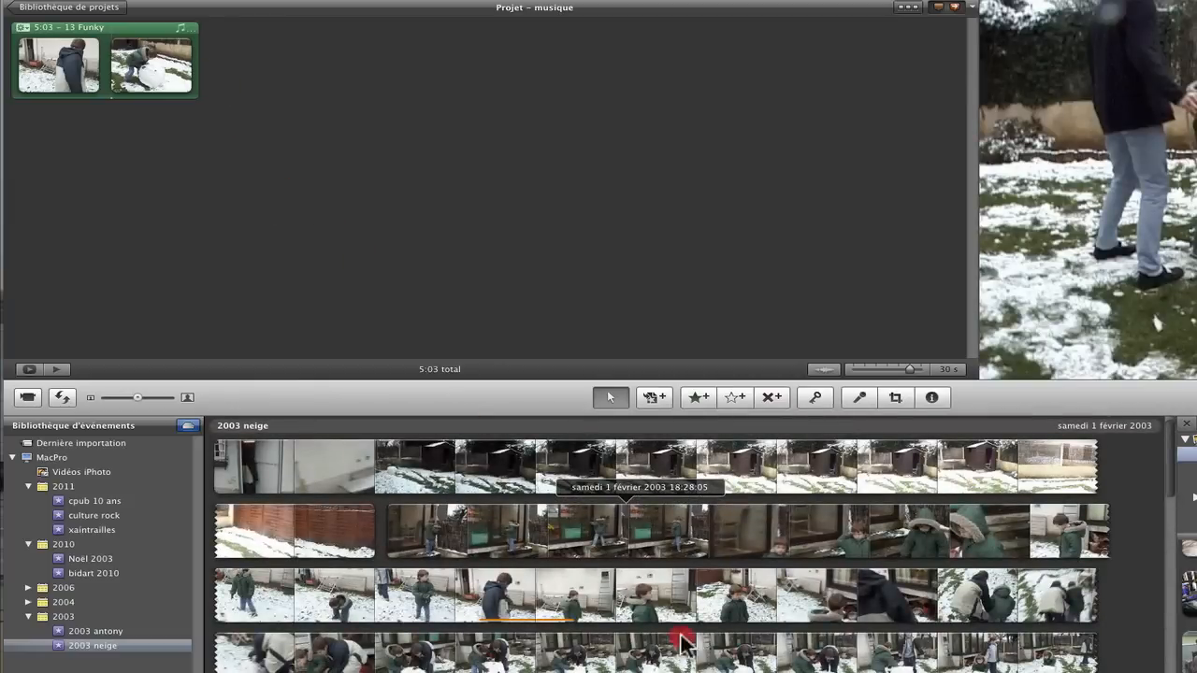
scroll(625, 504, "down", 10)
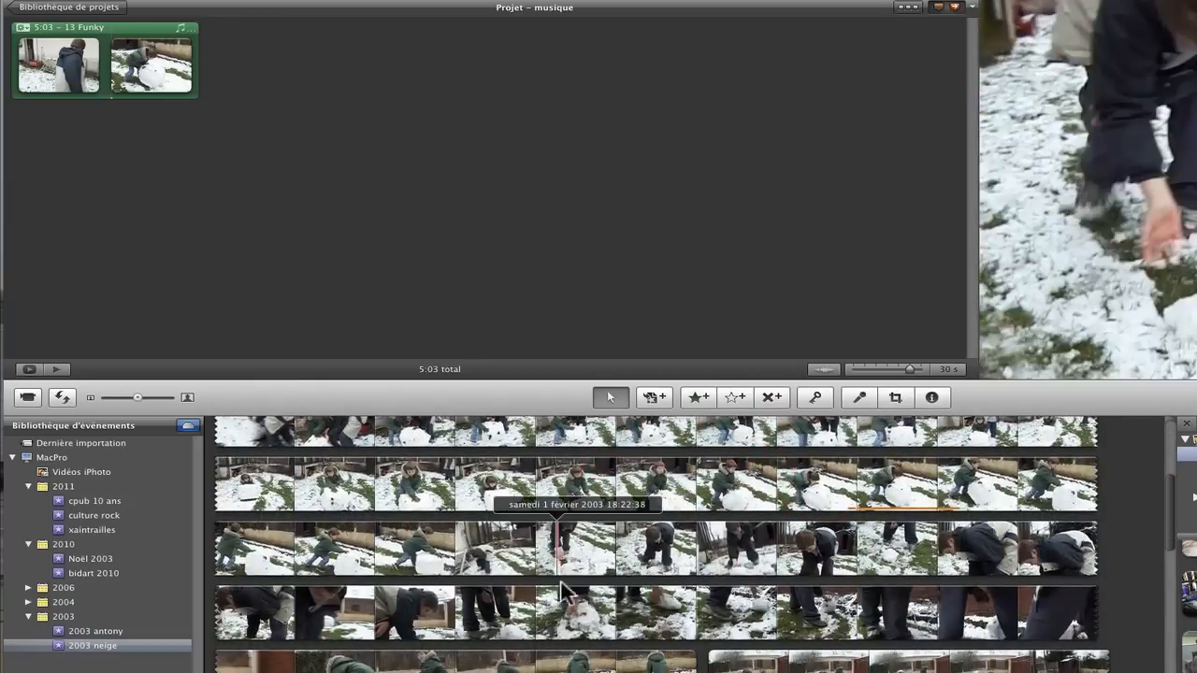
left_click_drag(596, 617, 242, 110)
left_click_drag(669, 545, 784, 545)
left_click_drag(711, 523, 313, 67)
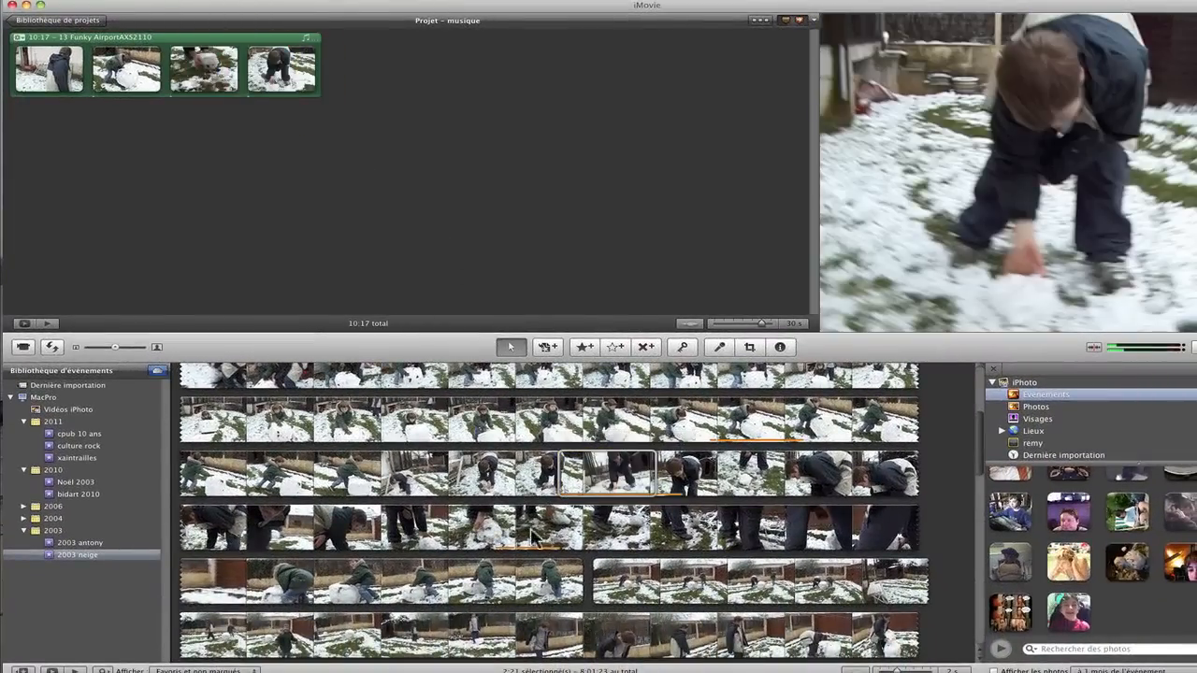
Step: Append an excerpt of the boy walking by the garden wall and a close-up of the snowman's carrot nose
left_click(414, 631)
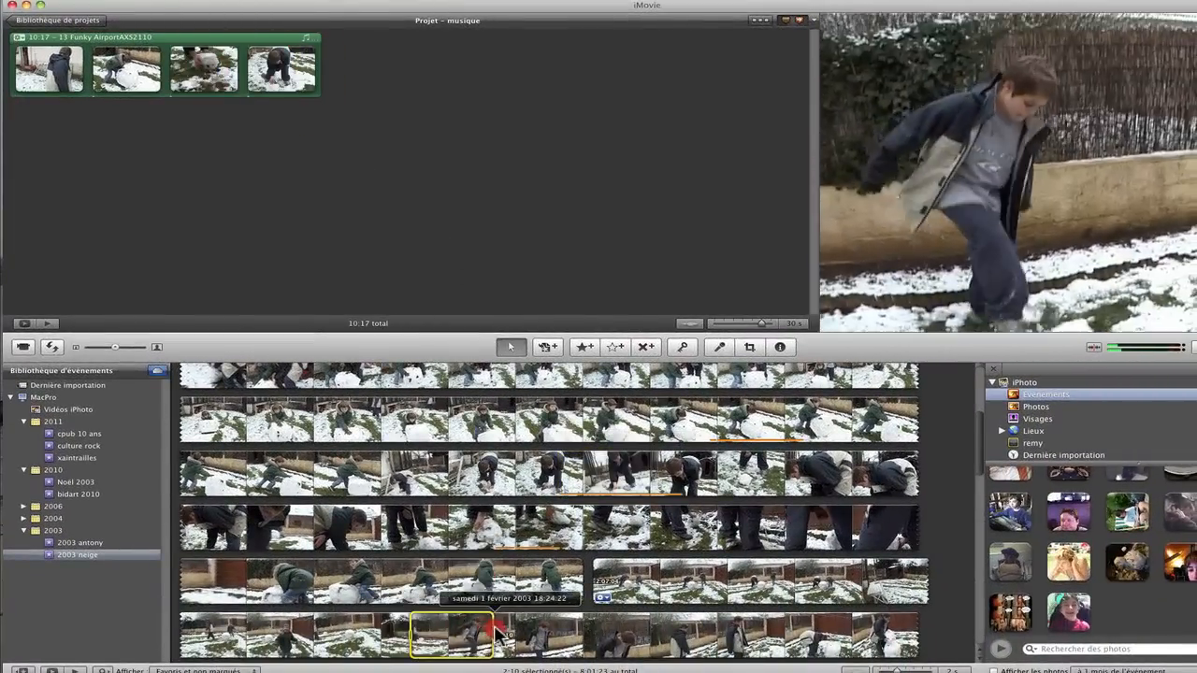
left_click_drag(480, 629, 360, 74)
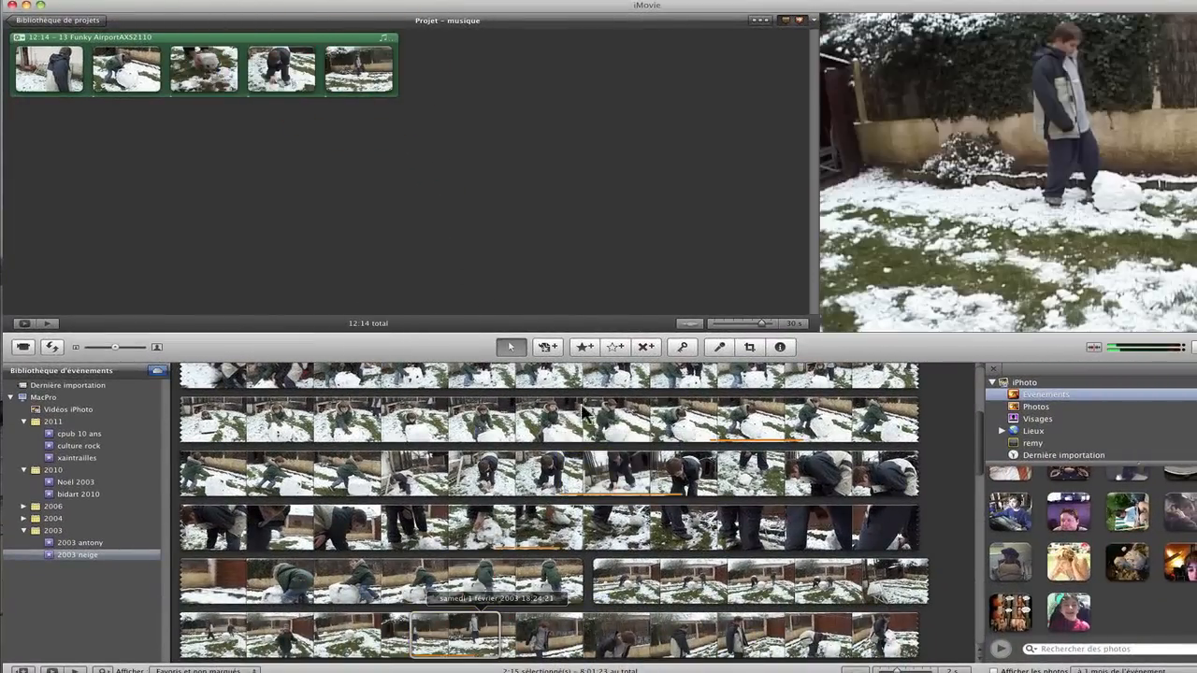
scroll(642, 520, "down", 4)
left_click(820, 647)
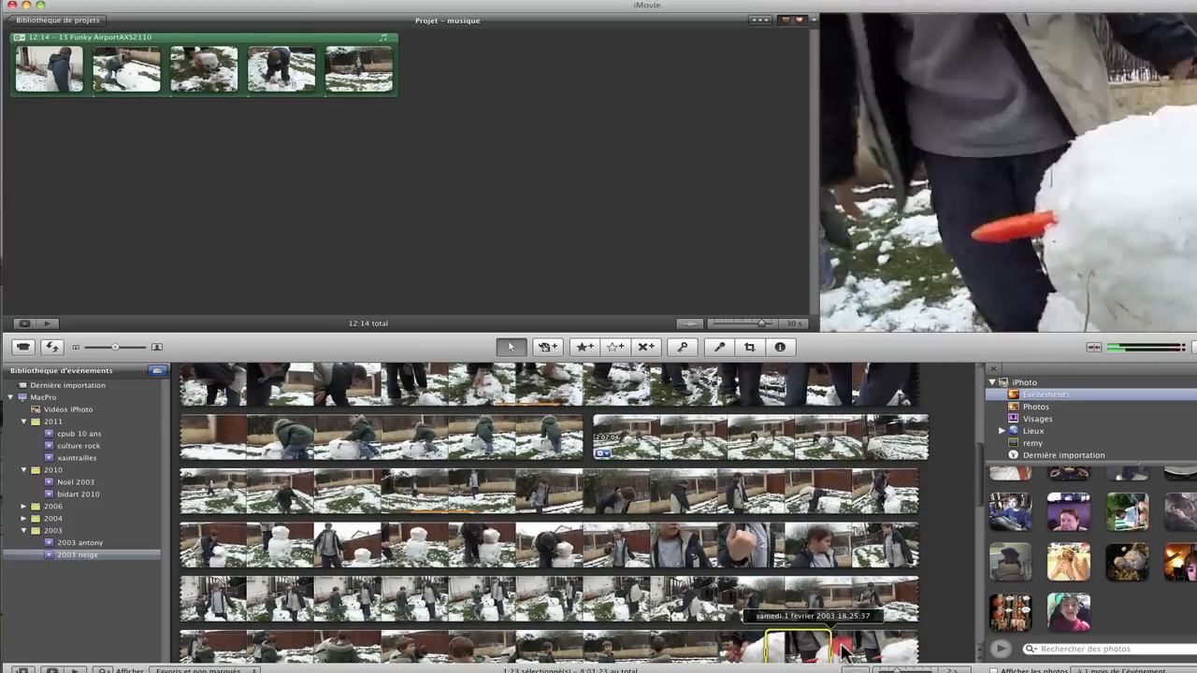
left_click_drag(820, 647, 408, 72)
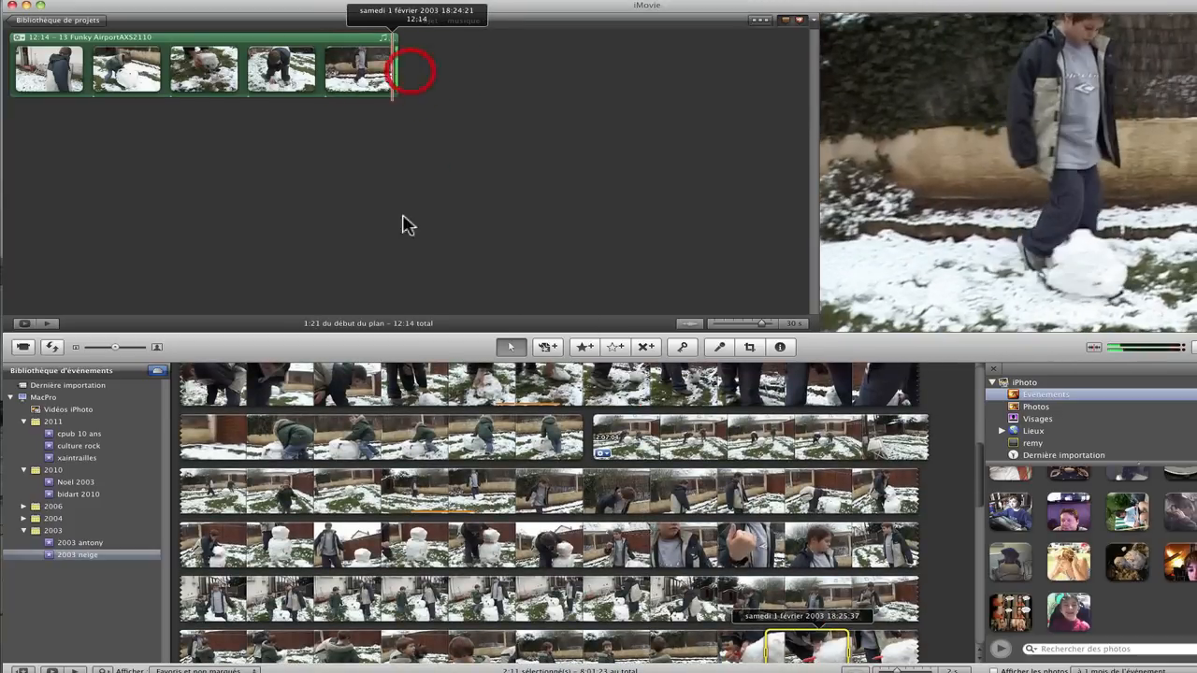
Step: Append an excerpt of the two boys standing by the snowball and a wide garden shot to the end of the project
left_click(216, 598)
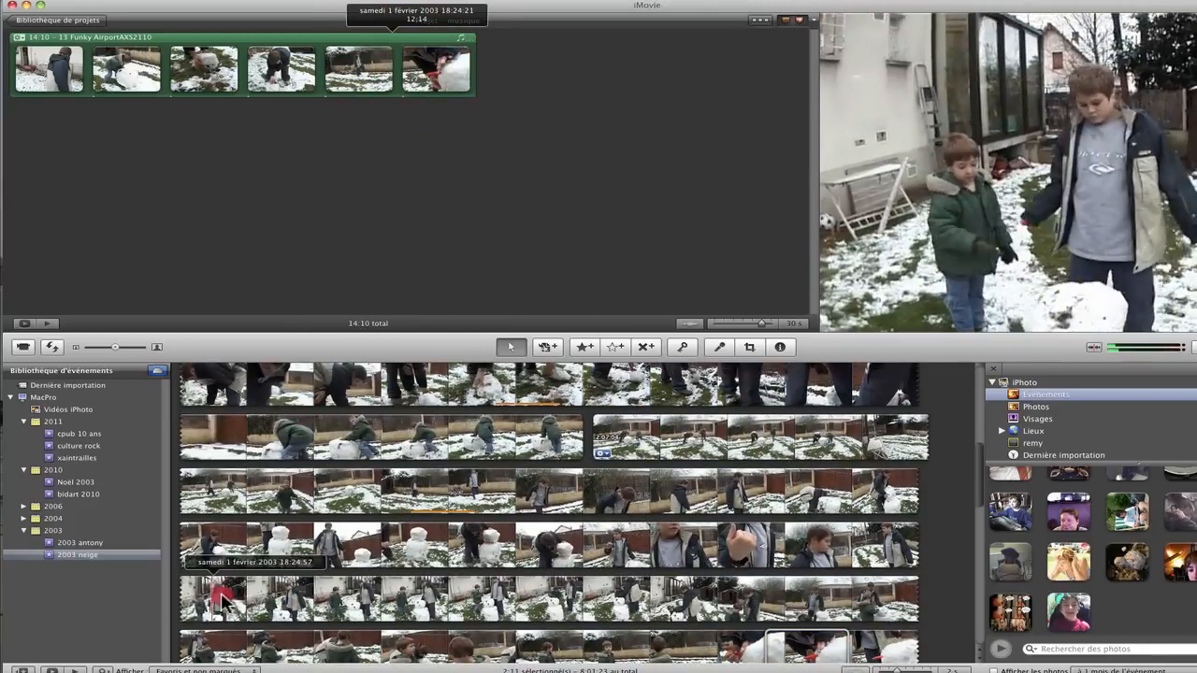
left_click_drag(347, 603, 477, 80)
left_click_drag(767, 444, 877, 449)
left_click_drag(817, 427, 574, 72)
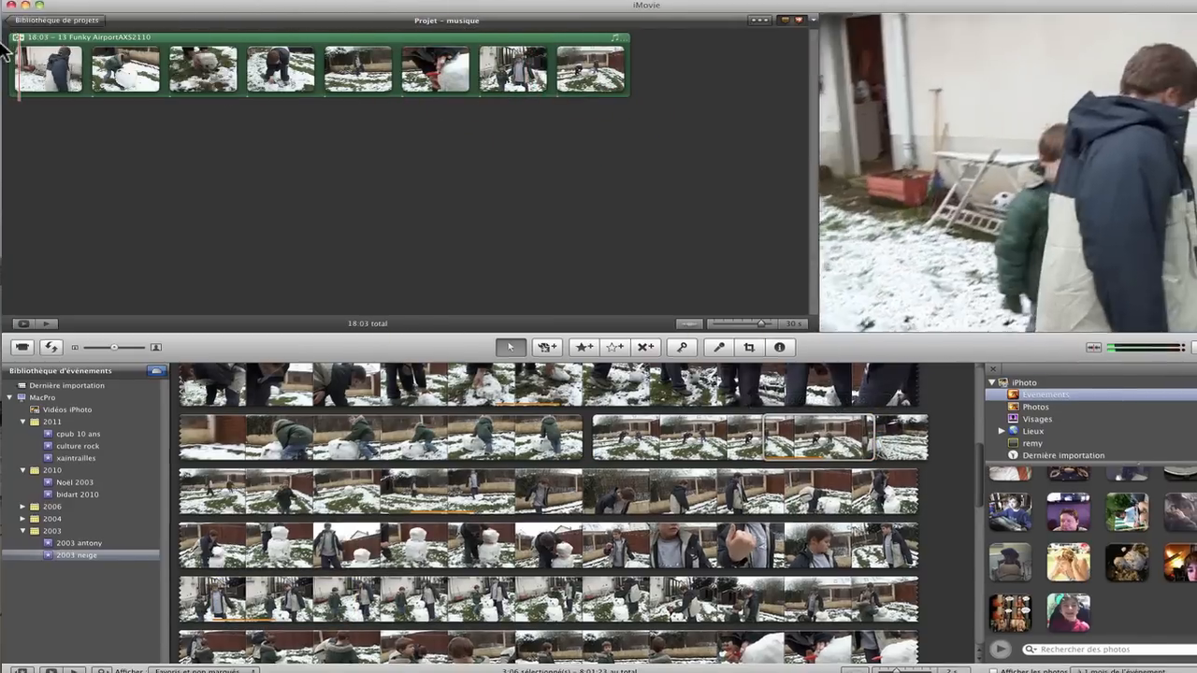